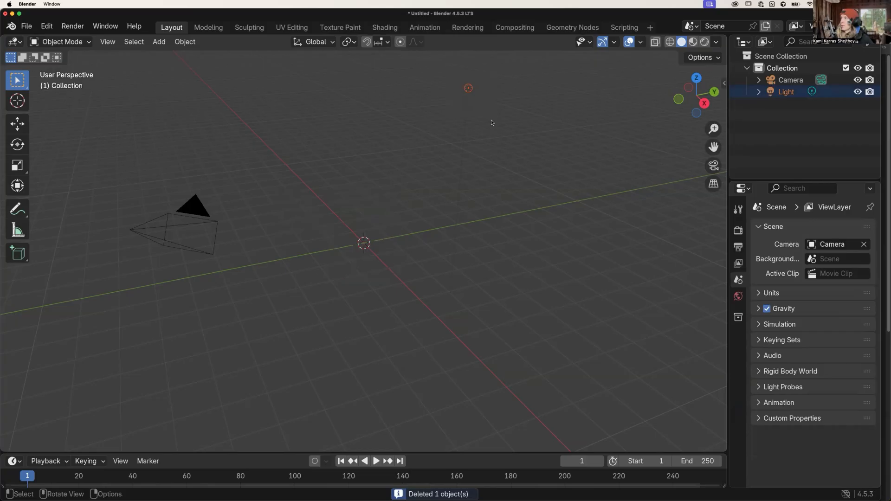
- Delete the default light and camera so the scene collection is empty
key(x)
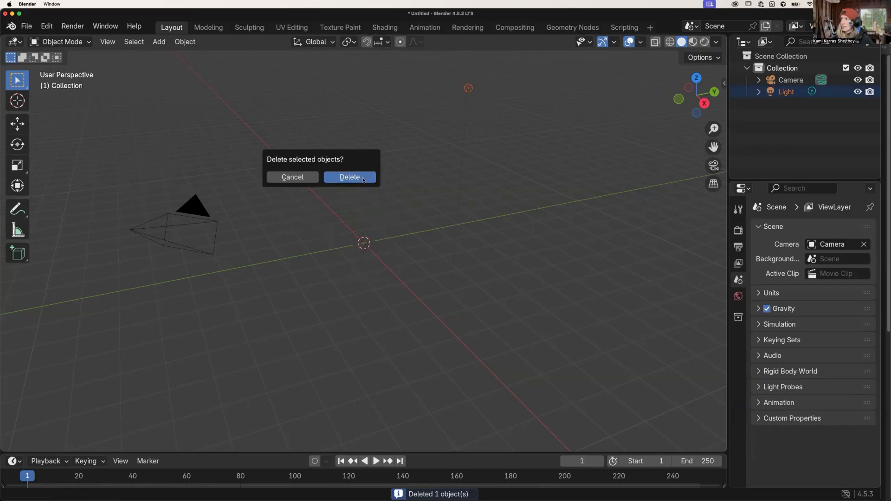
click(364, 177)
drag(246, 182, 165, 253)
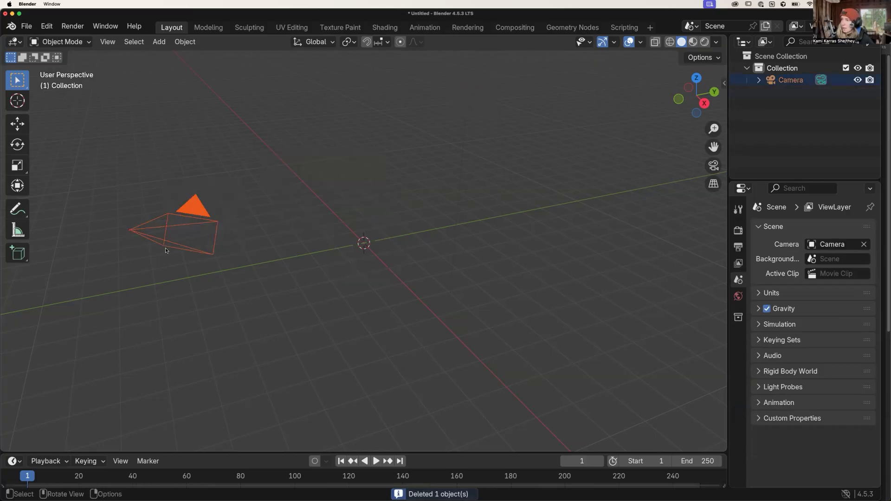
key(x)
click(199, 222)
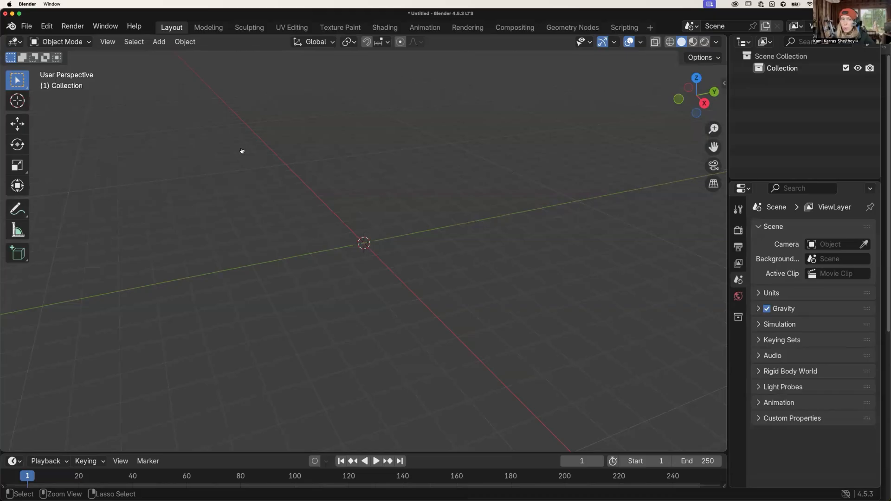
- Switch to Chrome to look at the "Let It Be" image search results, and return to Blender
key(super+Tab)
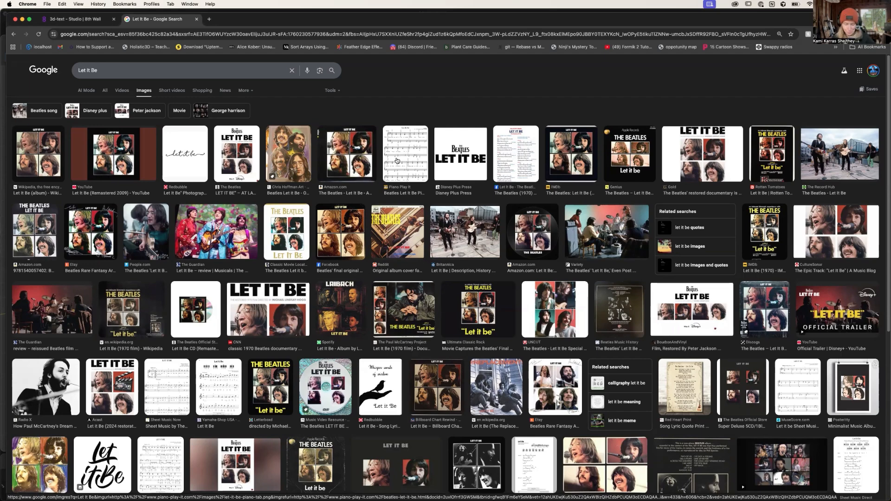
key(super+Tab)
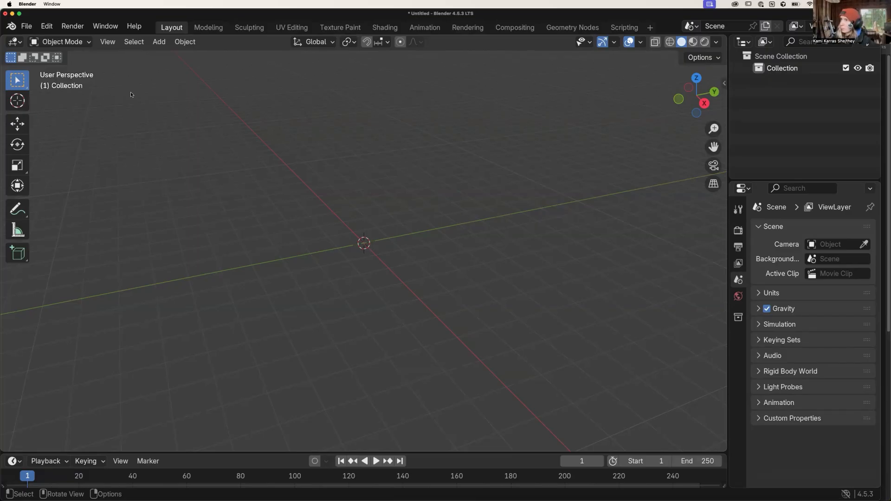
- Add a text object at the world origin, view it from the top, and enter Edit Mode
click(159, 42)
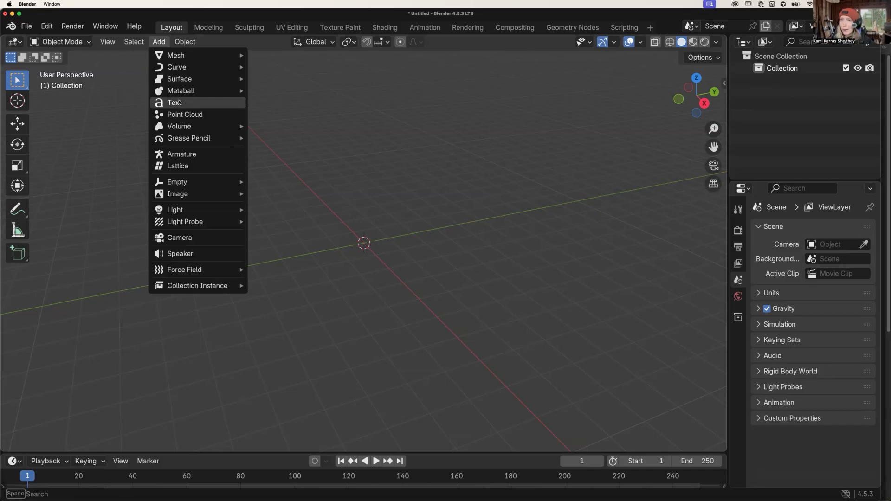
click(192, 102)
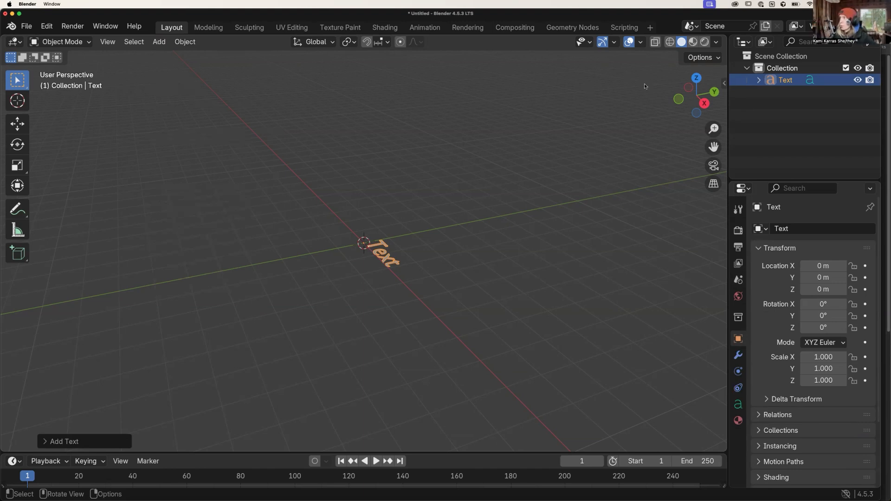
click(696, 79)
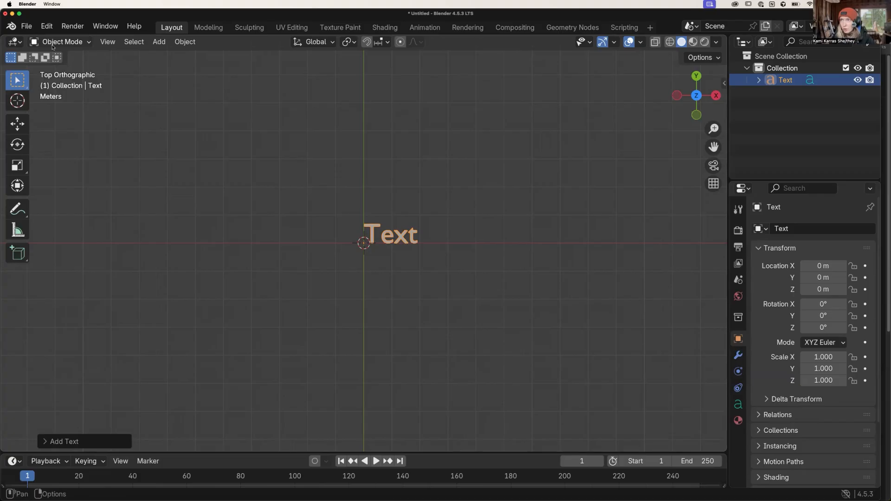
click(84, 45)
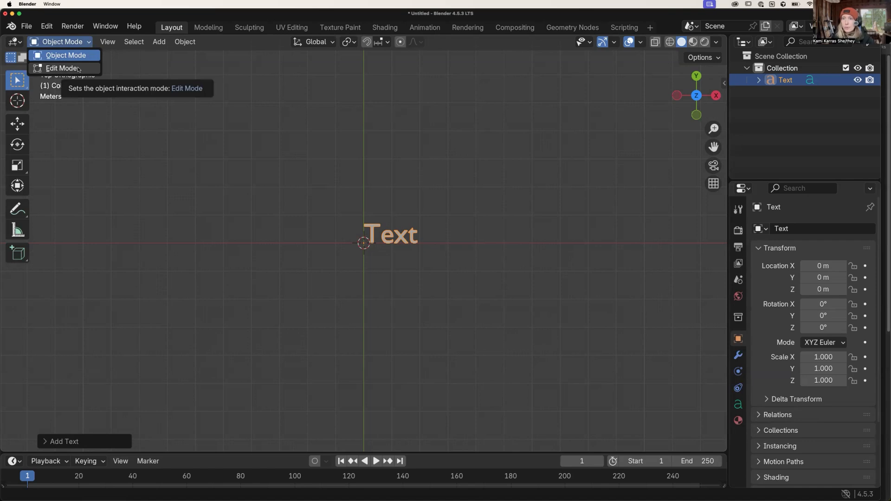
click(62, 68)
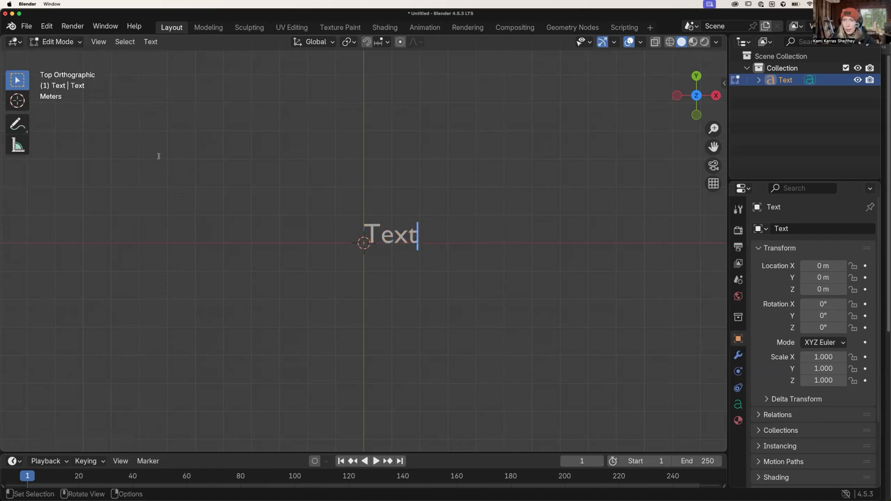
key(Tab)
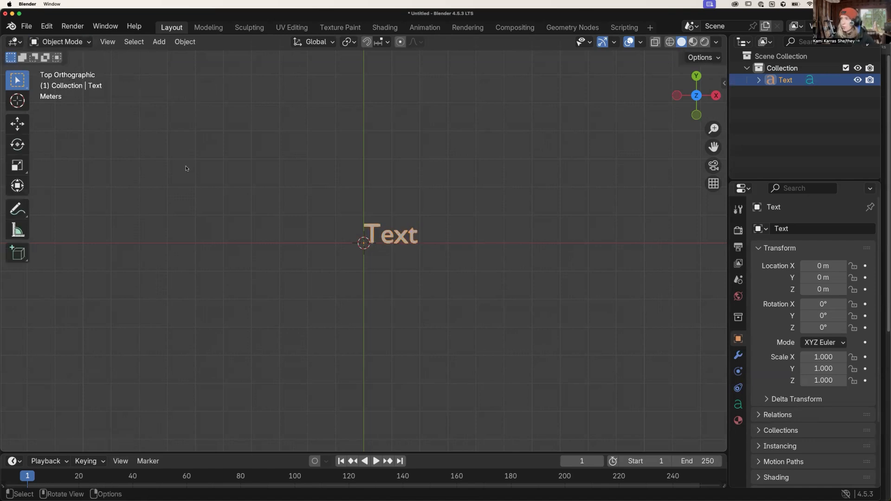
key(Tab)
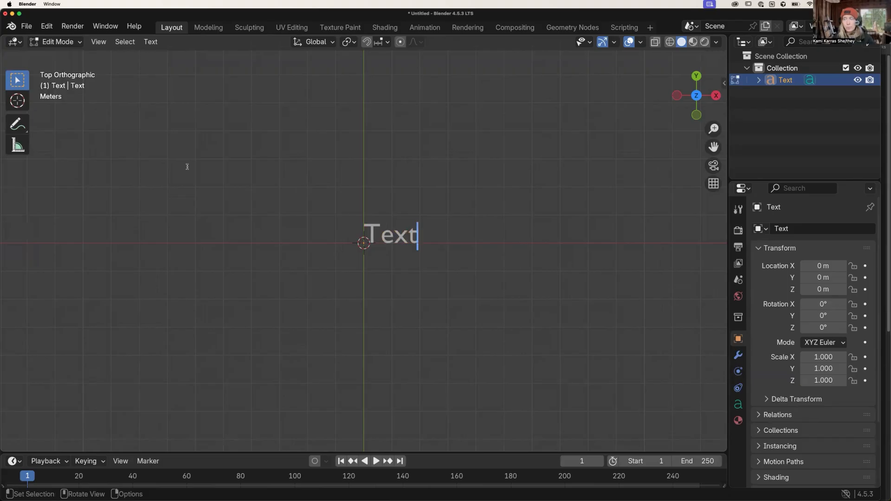
key(Tab)
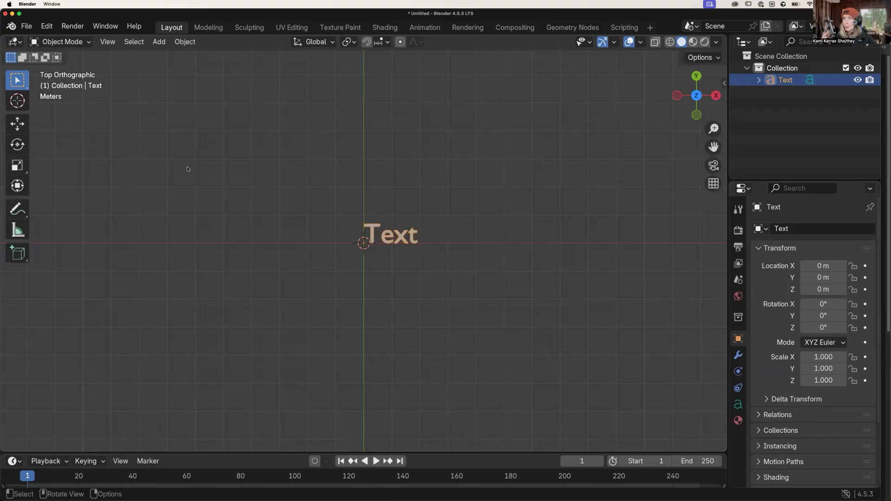
key(Tab)
key(Tab)
key(Tab)
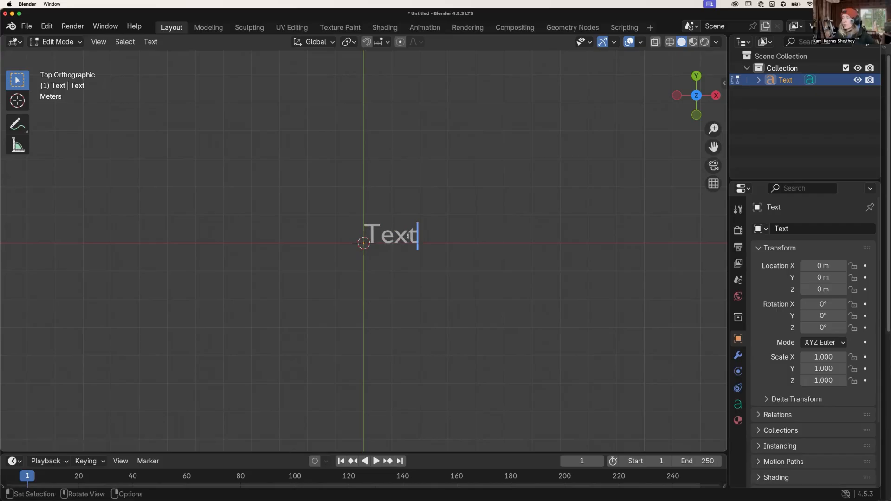
- Replace the placeholder wording of the text object with "Let it be" and return to Object Mode
drag(411, 236, 362, 237)
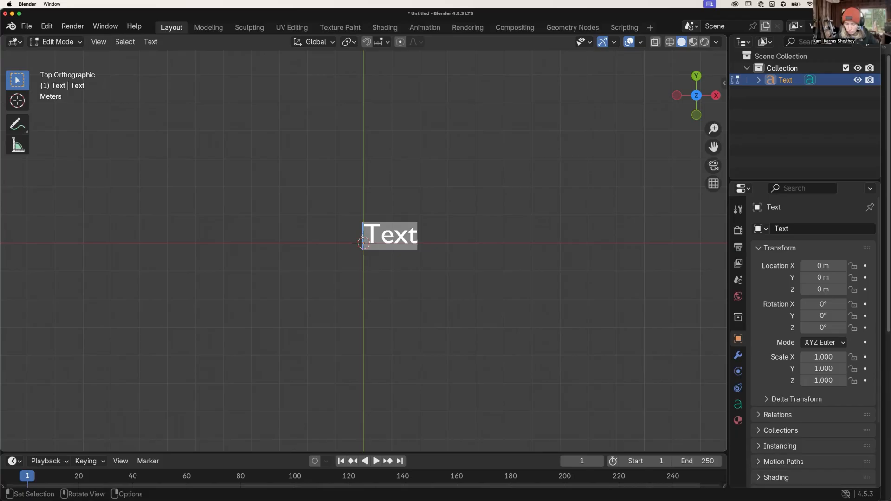
text(Let it B)
key(BackSpace)
text(be)
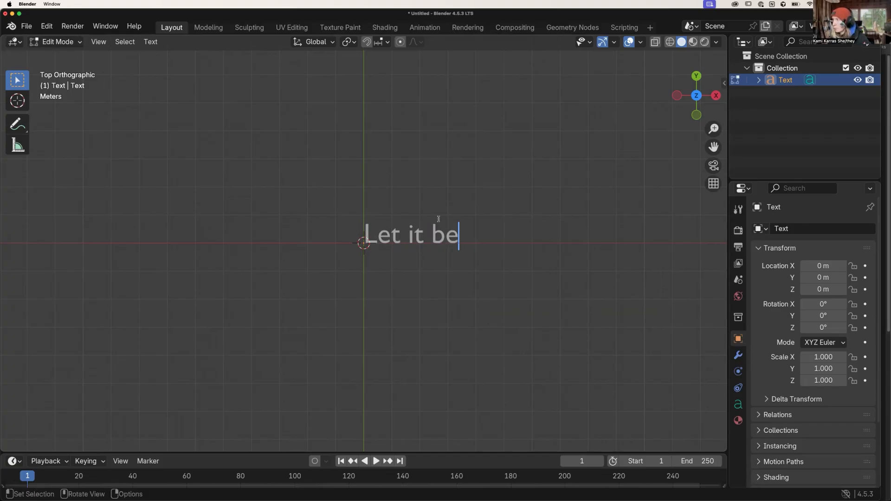
key(Tab)
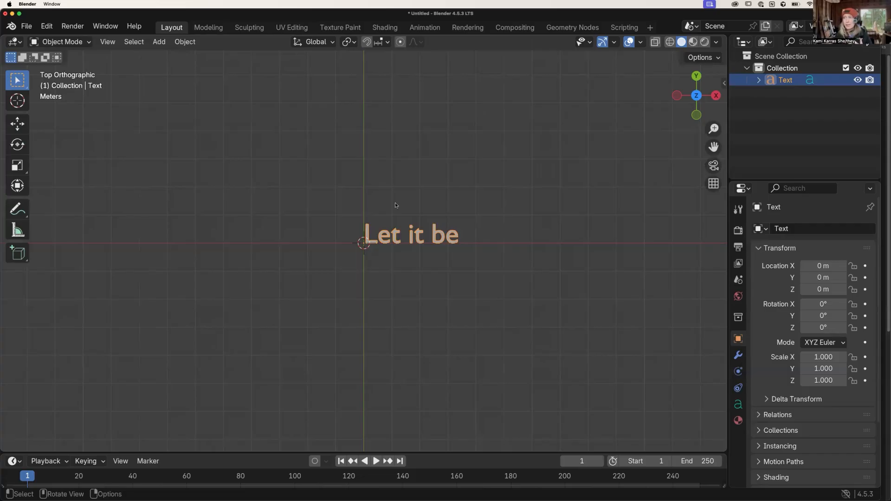
middle_drag(430, 261, 417, 216)
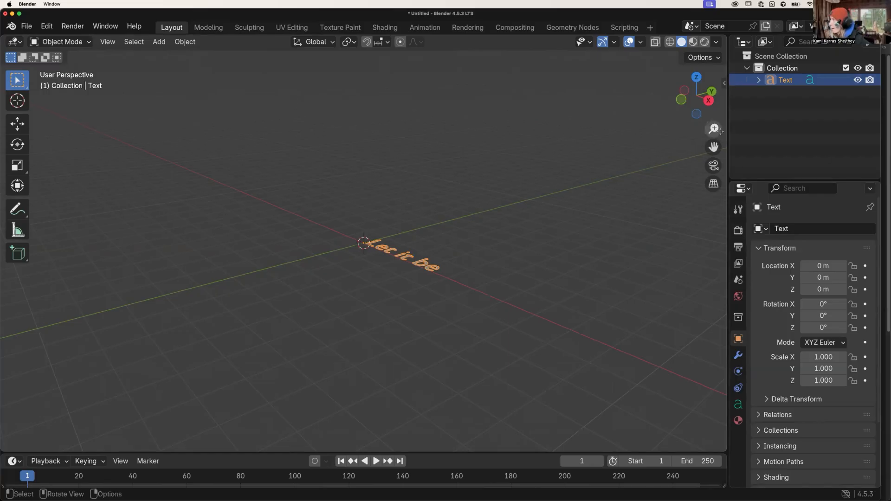
click(697, 77)
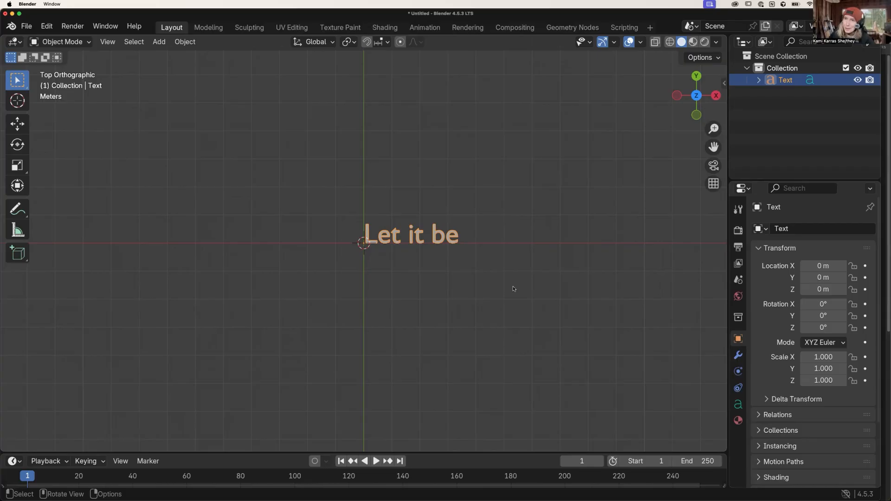
- Rename the text object's data block to "Quote" in its text data properties
click(739, 405)
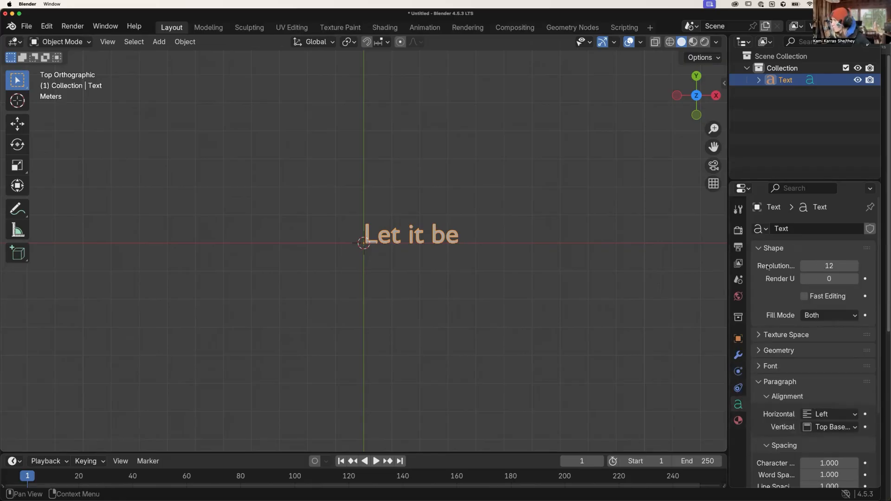
scroll(768, 278, down, 4)
scroll(767, 336, up, 4)
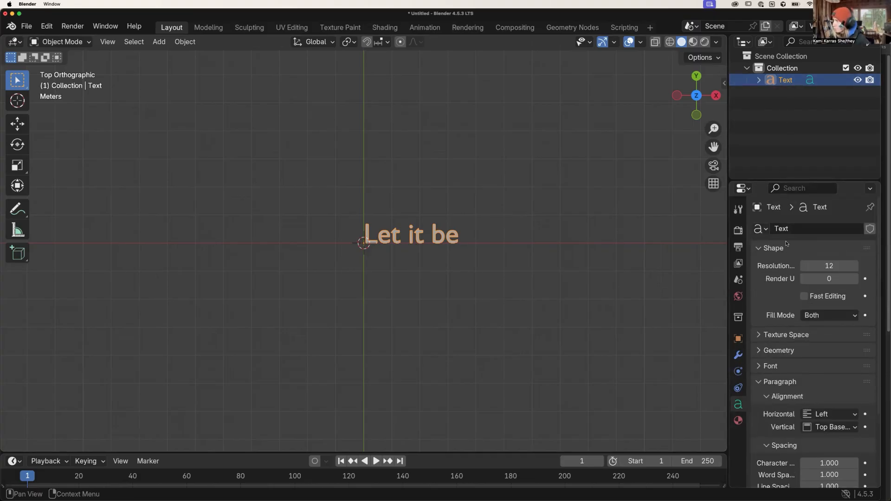
click(772, 228)
text(Quot)
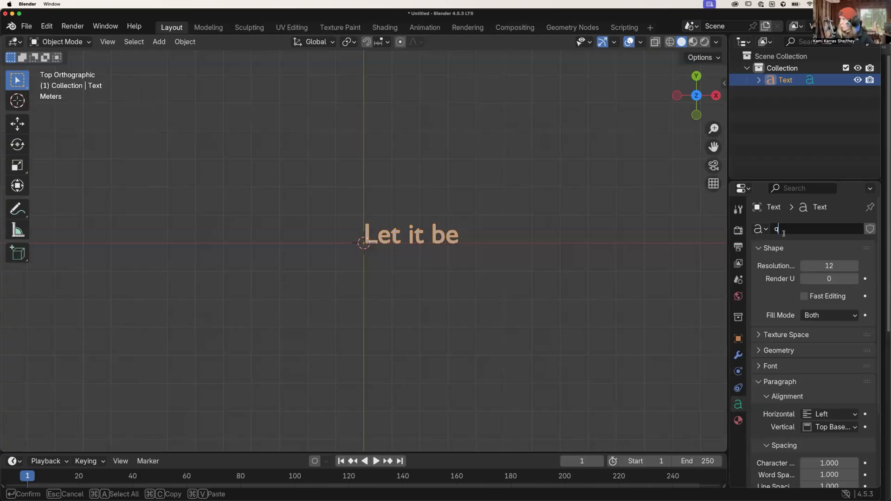
text(e)
key(Return)
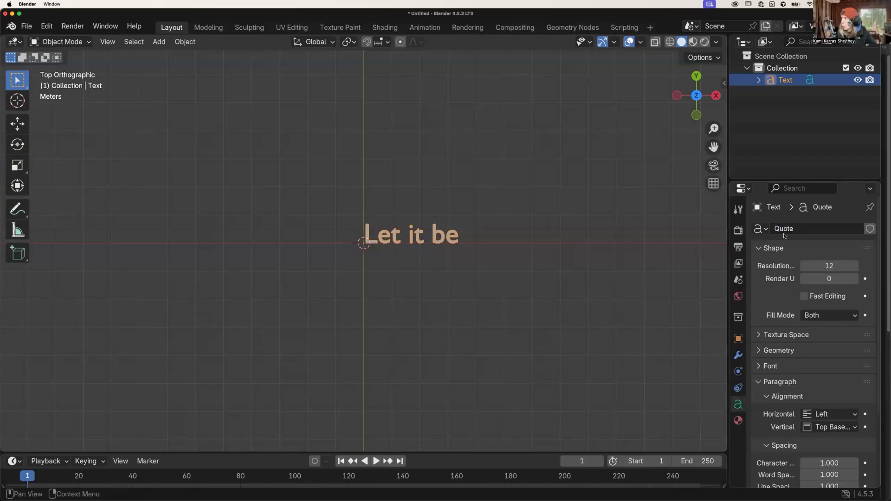
- Collapse the Shape settings and expand the text object in the outliner to show its data block
click(801, 246)
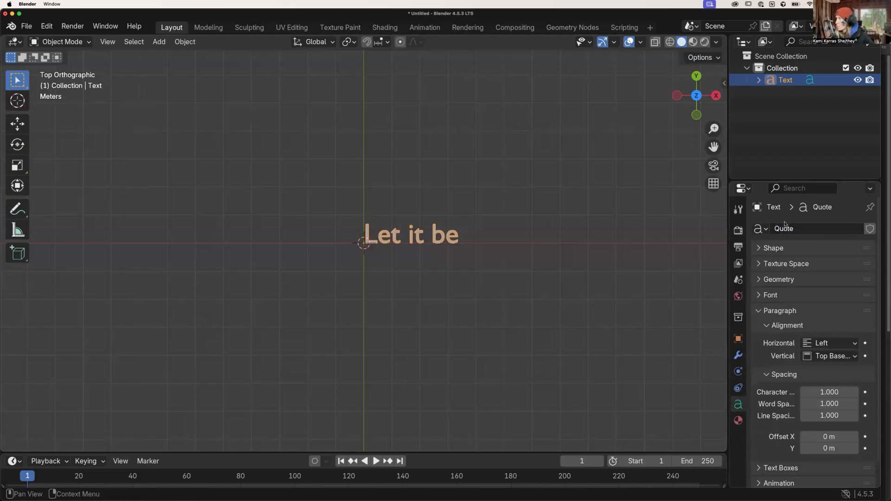
click(785, 228)
click(787, 231)
click(759, 80)
click(759, 80)
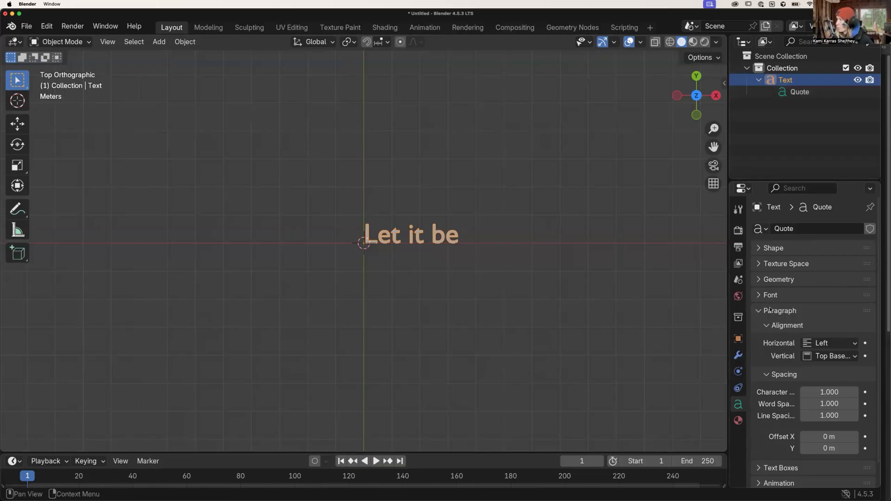
- Load Oleo Script Swash Caps Bold (OleoScriptSwashCaps-Bold.ttf) as the regular font of the "Let it be" text
scroll(771, 244, down, 1)
scroll(774, 270, up, 1)
click(759, 296)
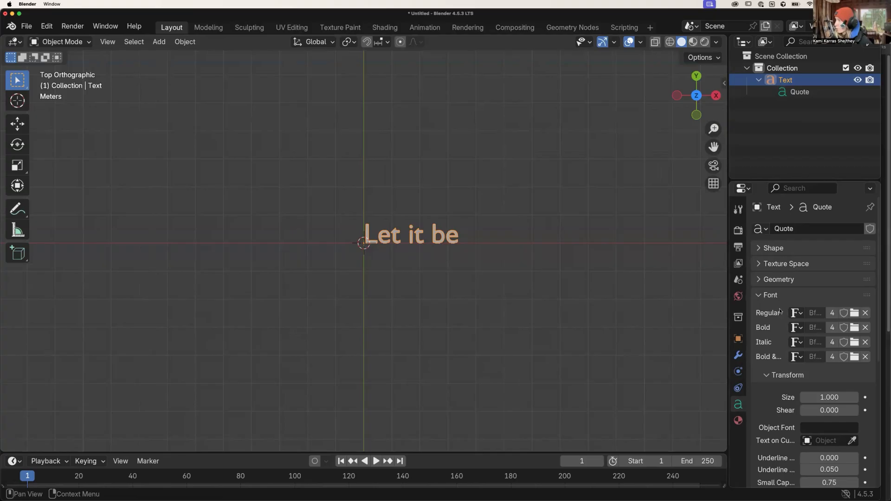
click(853, 314)
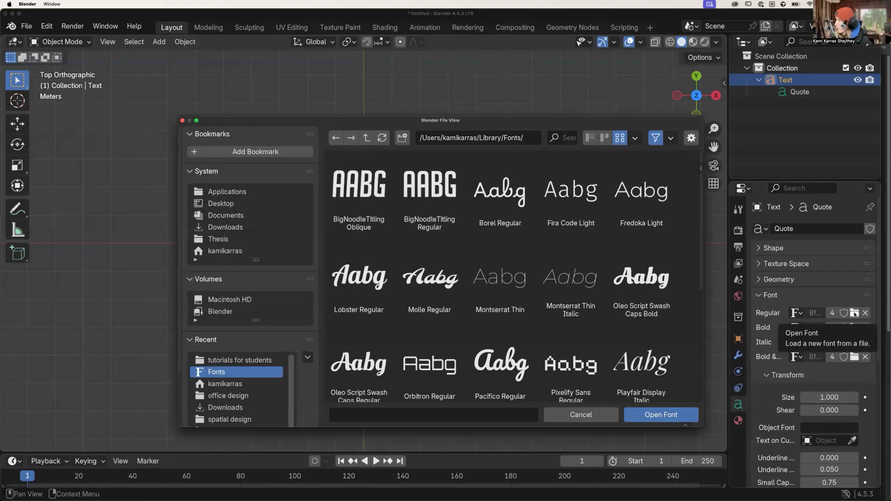
click(598, 419)
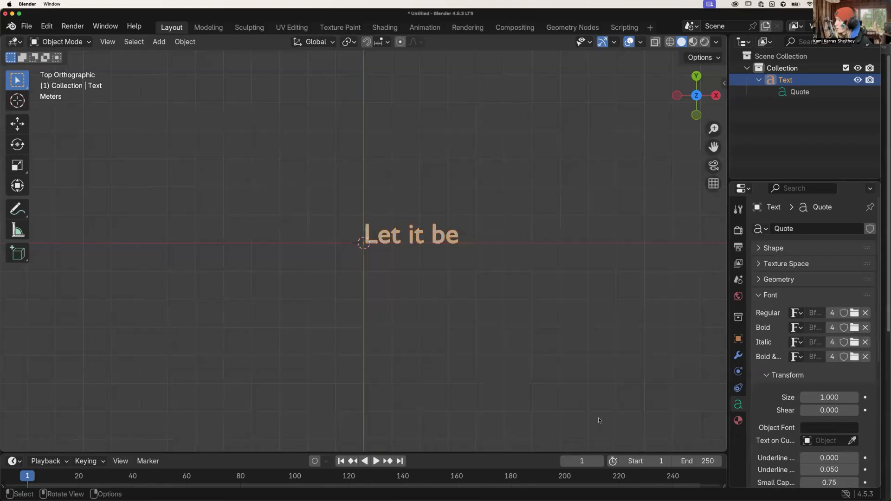
click(854, 313)
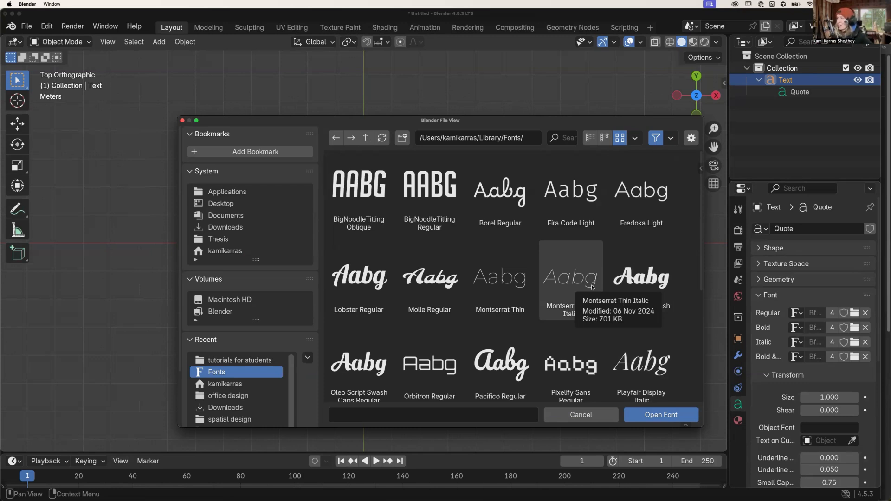
scroll(680, 320, down, 5)
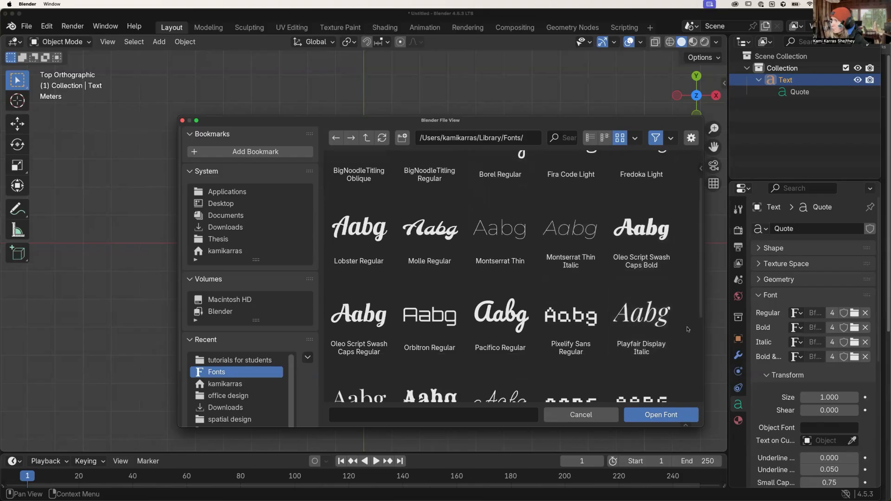
scroll(678, 347, up, 5)
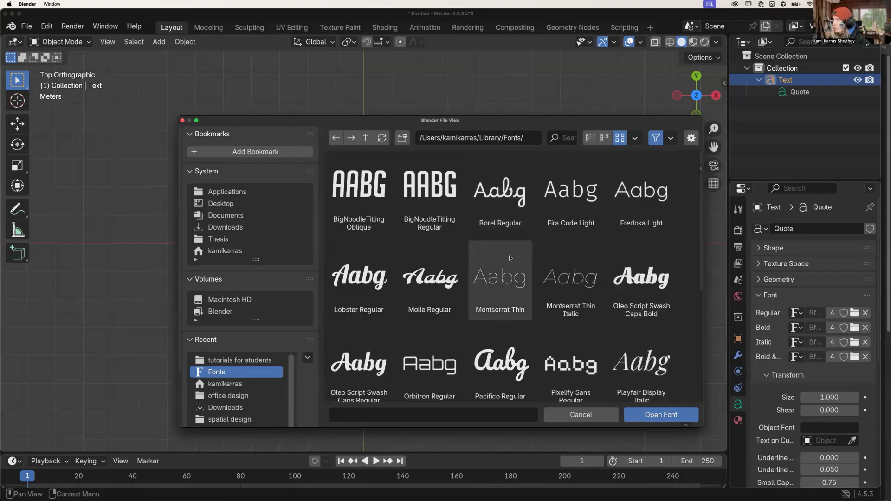
click(639, 276)
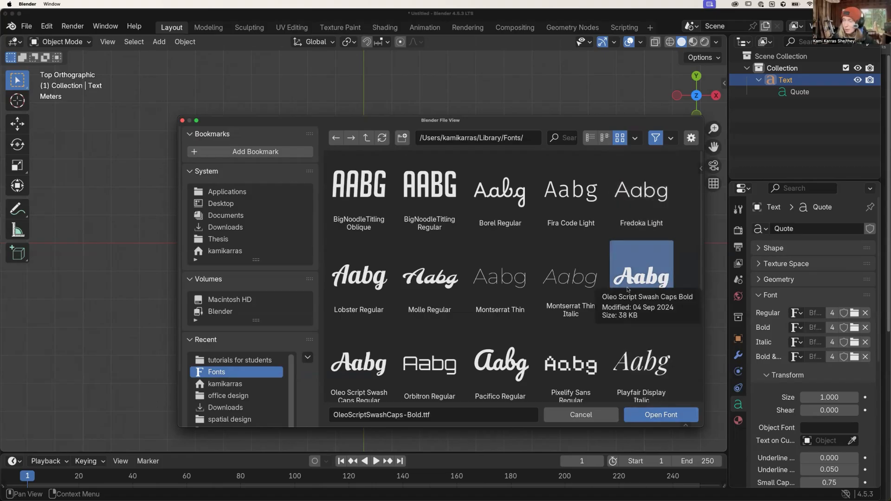
click(668, 415)
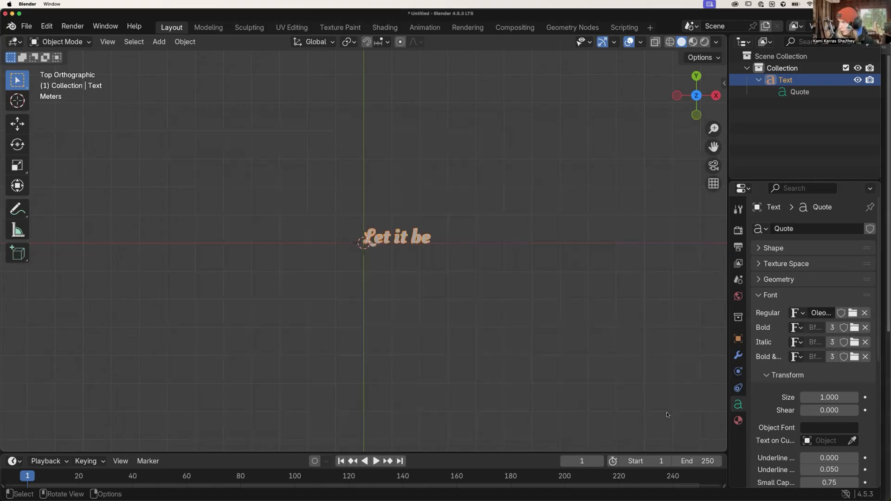
scroll(435, 288, up, 3)
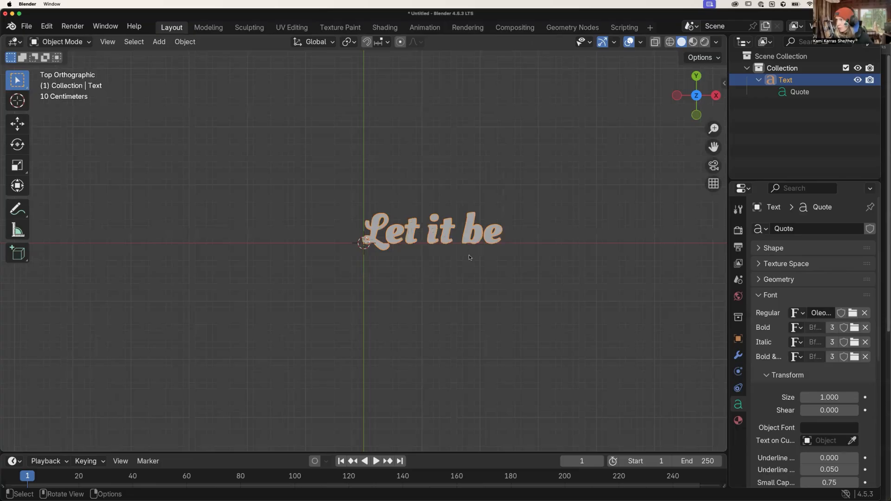
scroll(468, 255, up, 2)
scroll(506, 287, down, 5)
shift+middle_drag(469, 296, 396, 312)
scroll(405, 265, up, 3)
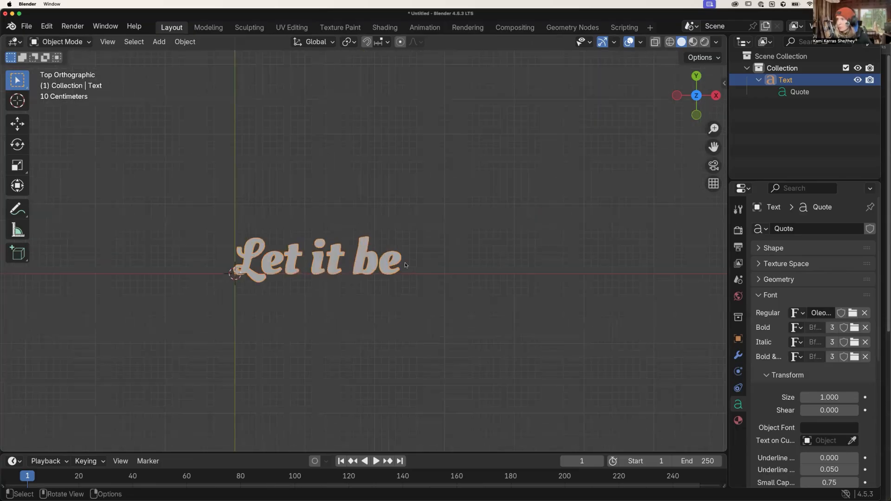
- Collapse the Font settings in the text object's data properties
scroll(434, 311, up, 3)
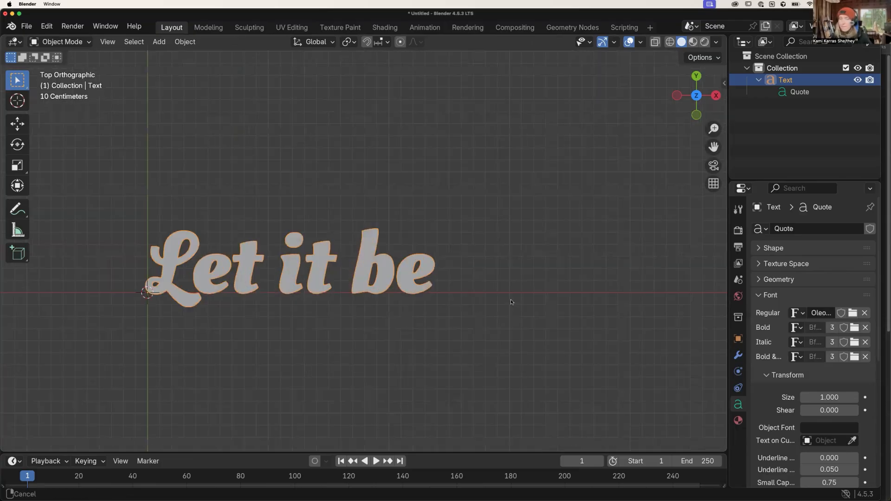
shift+scroll(511, 303, left, 3)
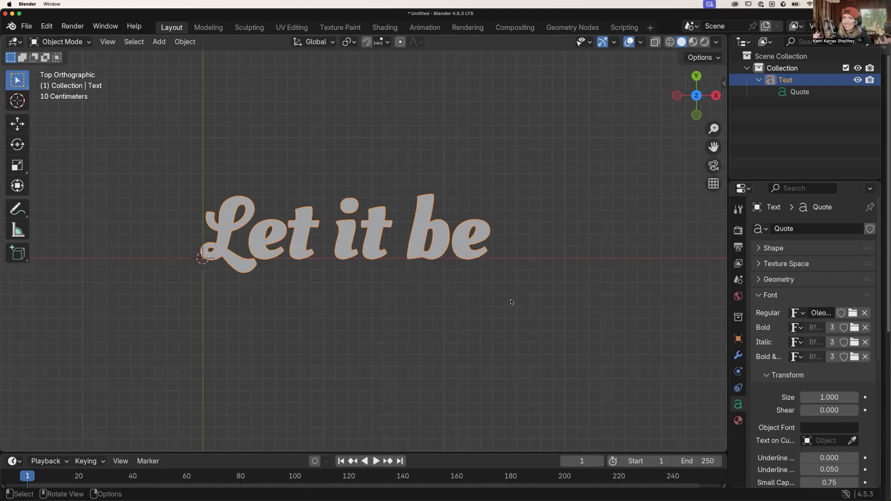
scroll(511, 302, down, 1)
click(767, 296)
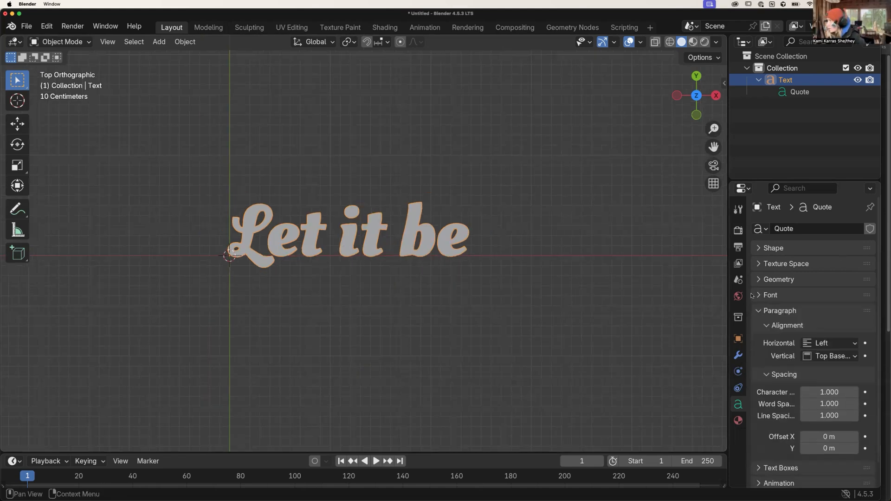
- Expand the Geometry settings of the "Let it be" text and set its Extrude to 0.07 m
middle_drag(479, 323, 483, 277)
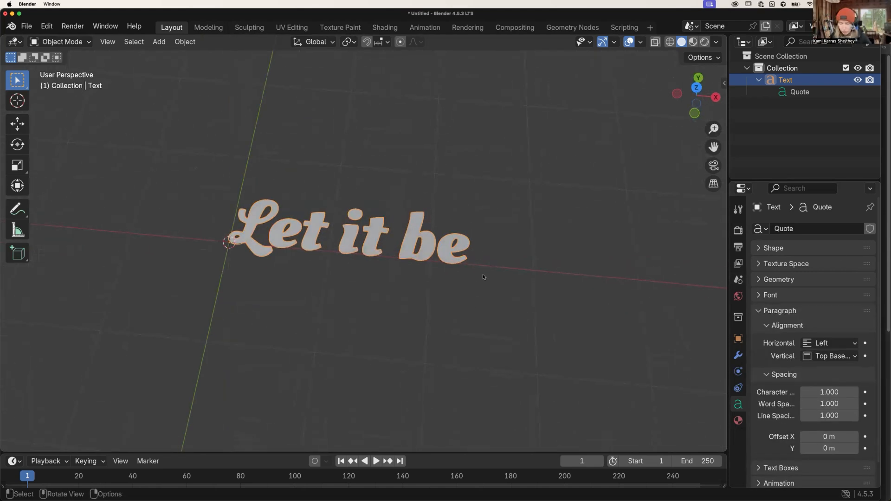
drag(698, 81, 629, 120)
click(700, 79)
key(KP_7)
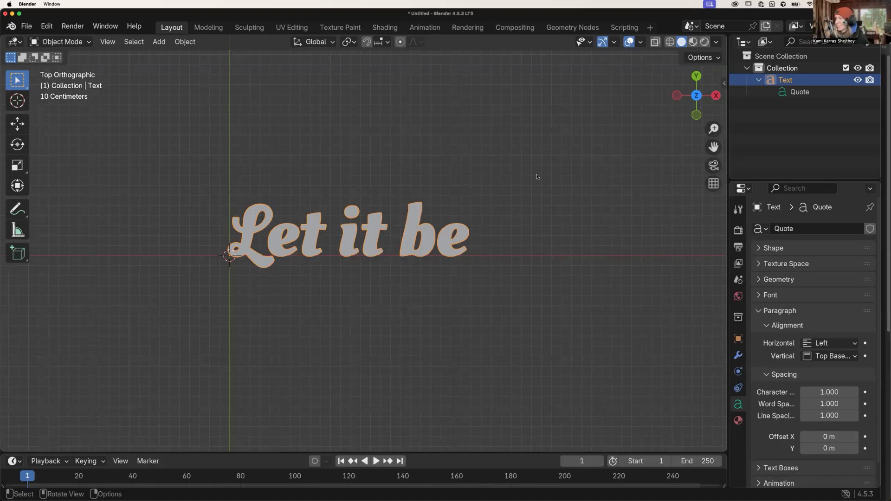
middle_drag(503, 237, 547, 235)
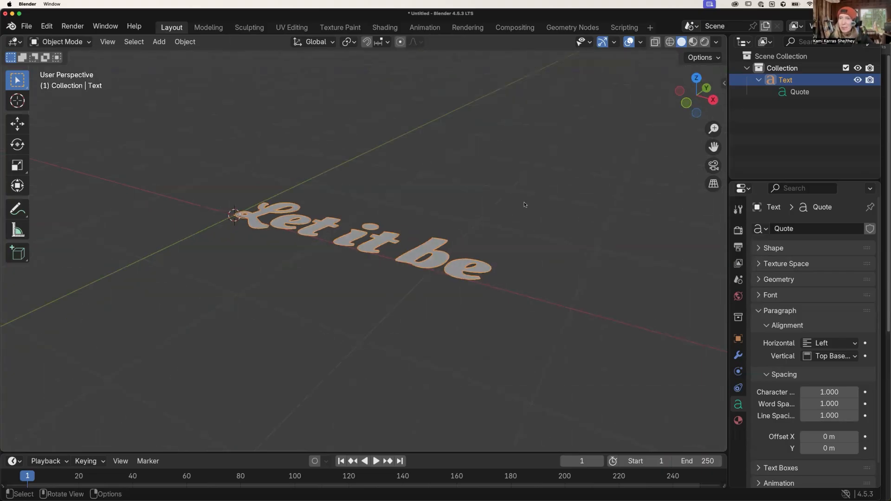
click(760, 280)
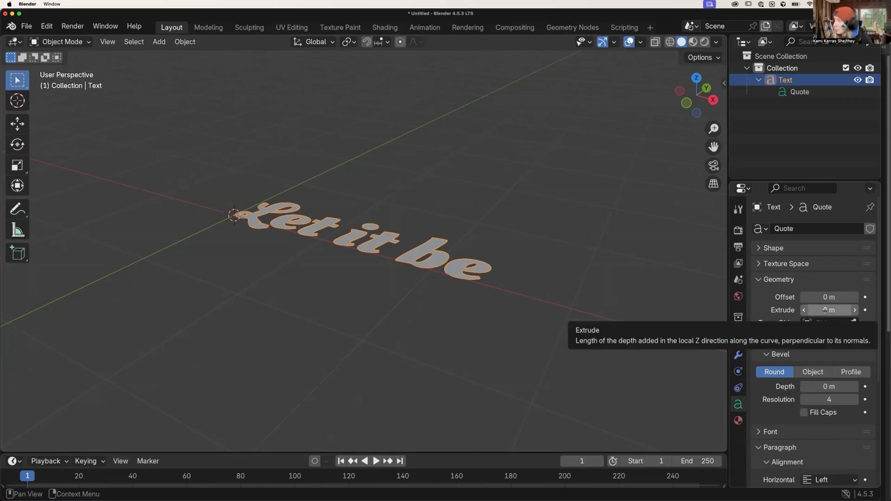
mouse_move(824, 310)
mouse_down()
mouse_move(876, 310)
mouse_move(834, 311)
mouse_up()
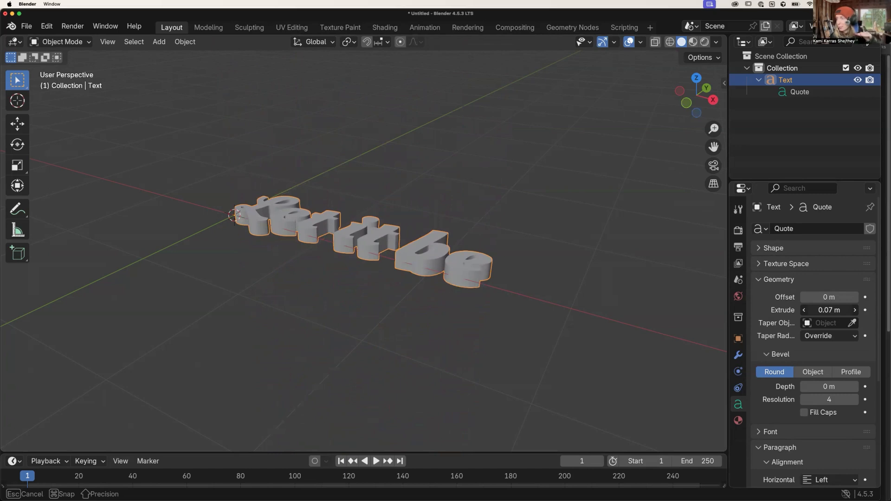
drag(834, 310, 835, 311)
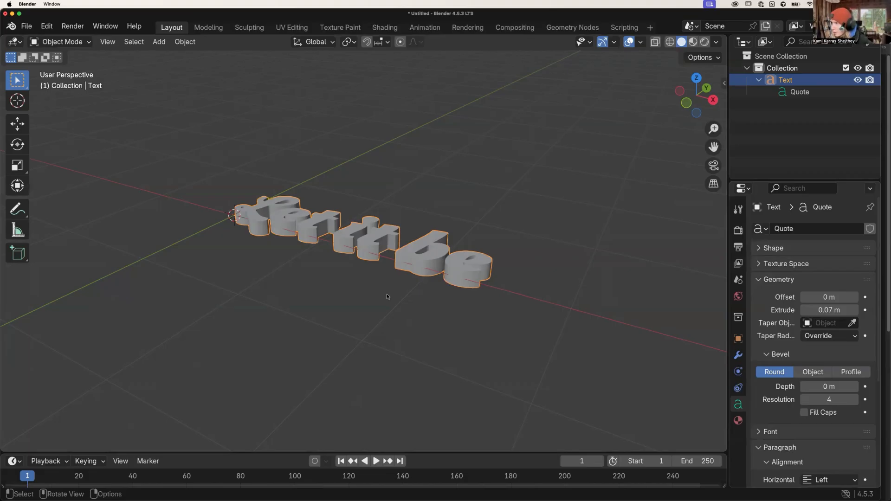
- Try a different geometry Offset on the text in top view, and undo the change
click(696, 78)
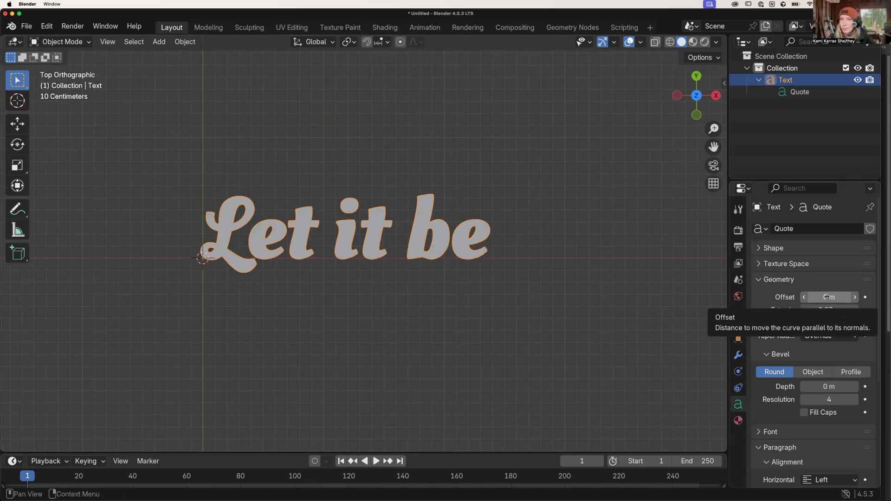
mouse_move(827, 297)
mouse_down()
mouse_move(805, 297)
mouse_move(827, 297)
mouse_up()
key(ctrl+z)
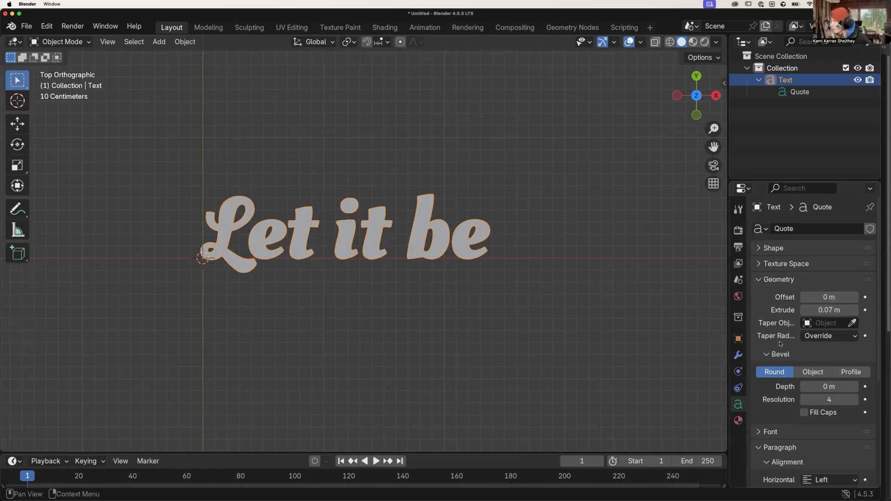
- Give the extruded text a Round bevel with Resolution 10 and Depth 0.01 m
middle_drag(507, 282, 503, 236)
scroll(503, 237, up, 5)
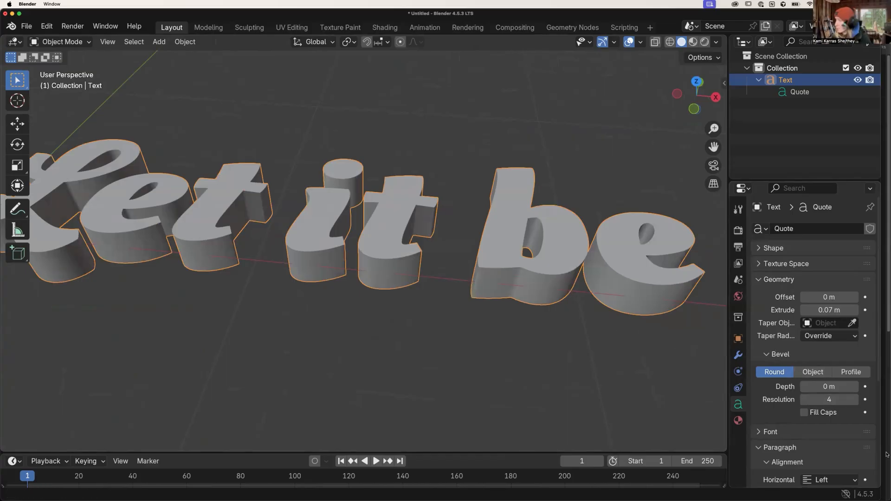
mouse_move(824, 387)
mouse_down()
mouse_move(849, 387)
mouse_move(819, 387)
mouse_move(823, 401)
mouse_move(835, 400)
mouse_move(828, 386)
mouse_up()
click(790, 410)
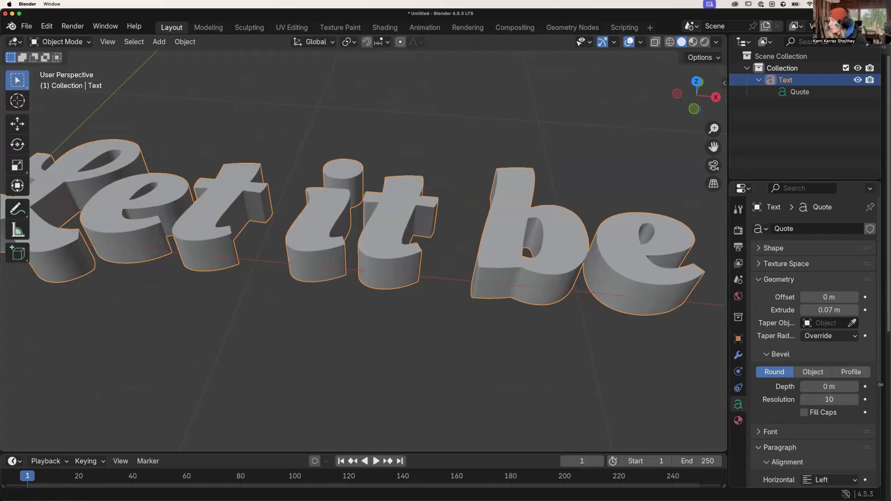
click(856, 387)
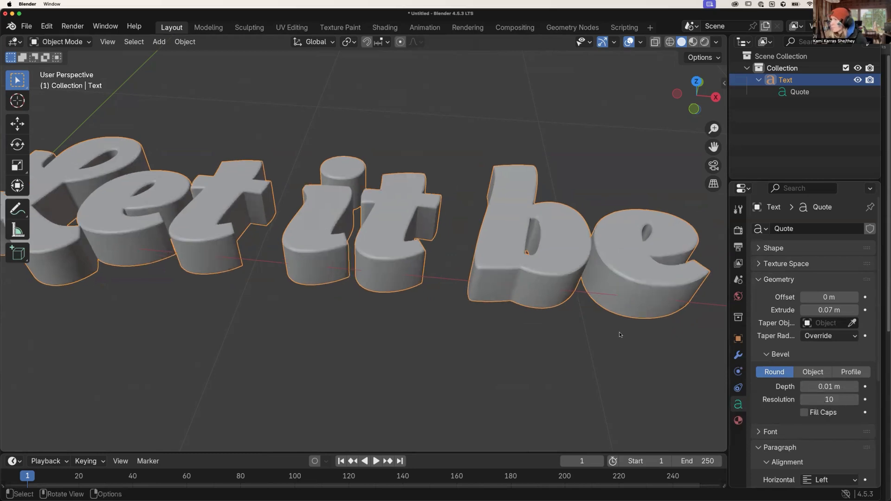
- Examine the bevelled letter edges up close and the whole text from several angles
middle_drag(659, 359, 300, 261)
scroll(301, 261, up, 6)
middle_drag(410, 314, 405, 296)
scroll(535, 310, down, 10)
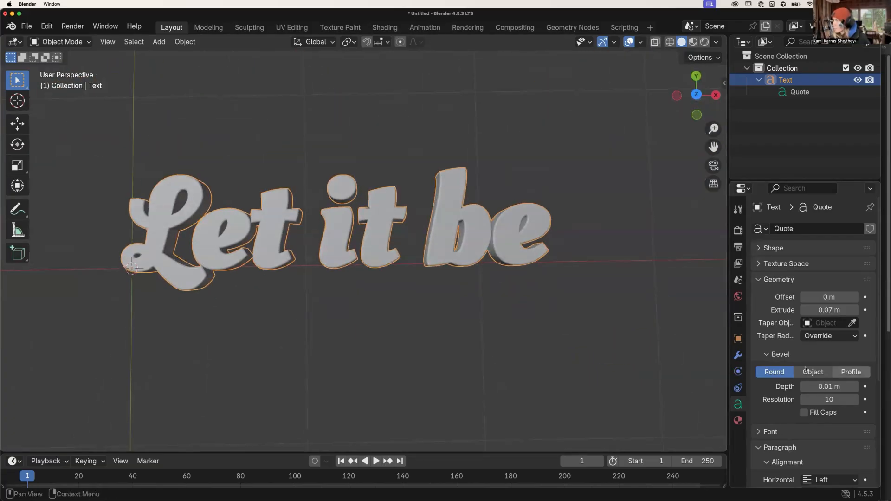
middle_drag(223, 207, 387, 221)
middle_drag(395, 173, 415, 269)
scroll(336, 251, down, 3)
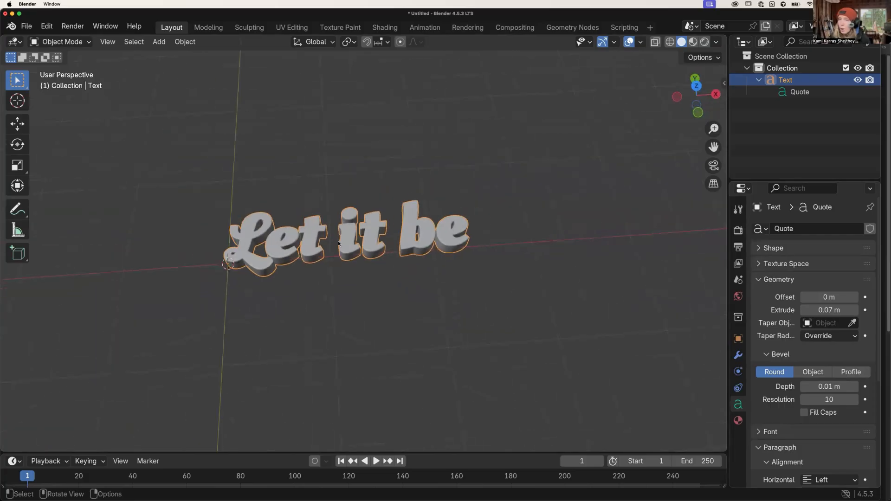
scroll(243, 274, down, 2)
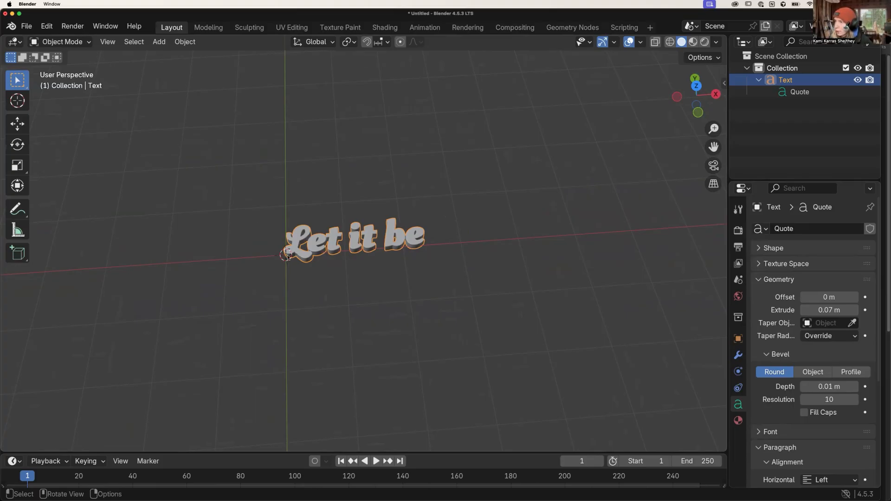
middle_drag(326, 311, 283, 287)
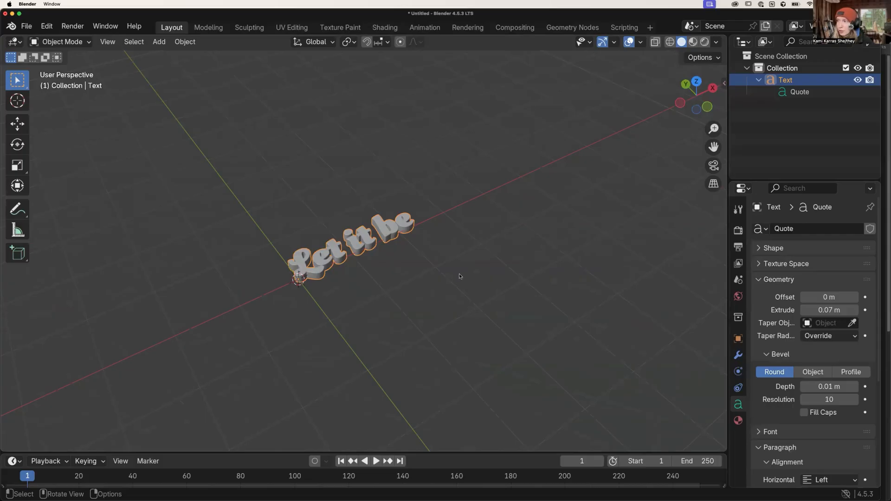
middle_drag(406, 287, 384, 278)
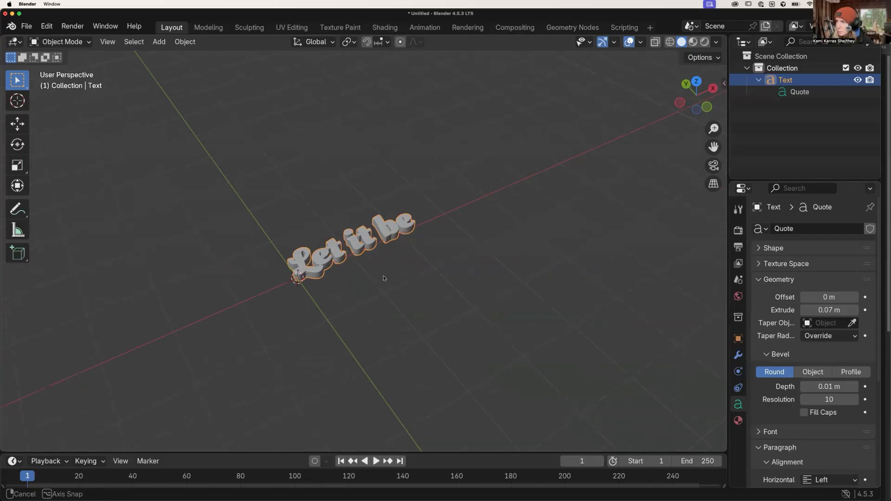
middle_drag(287, 271, 292, 271)
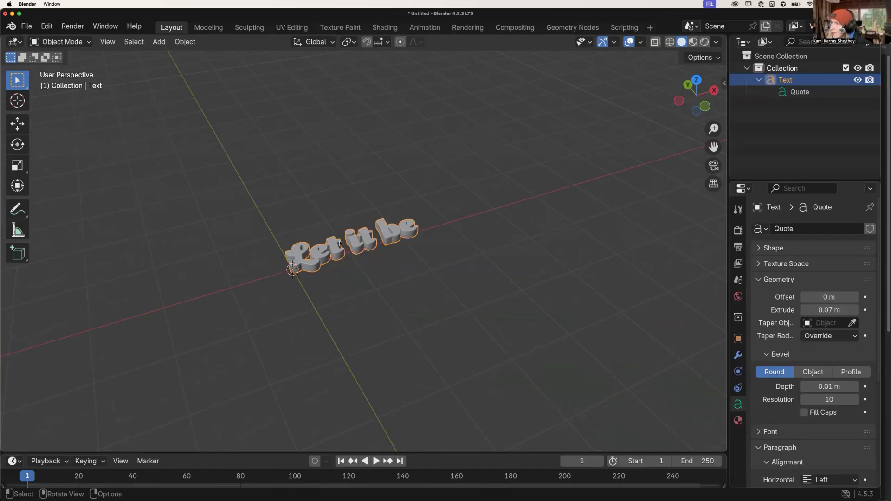
- Move the text's geometry to its origin with Set Origin, Geometry to Origin
right_click(355, 243)
mouse_move(355, 243)
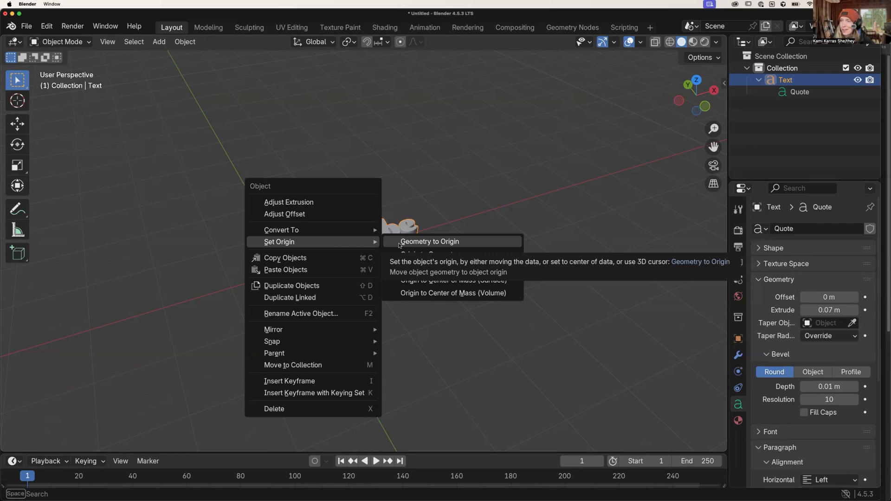
click(429, 241)
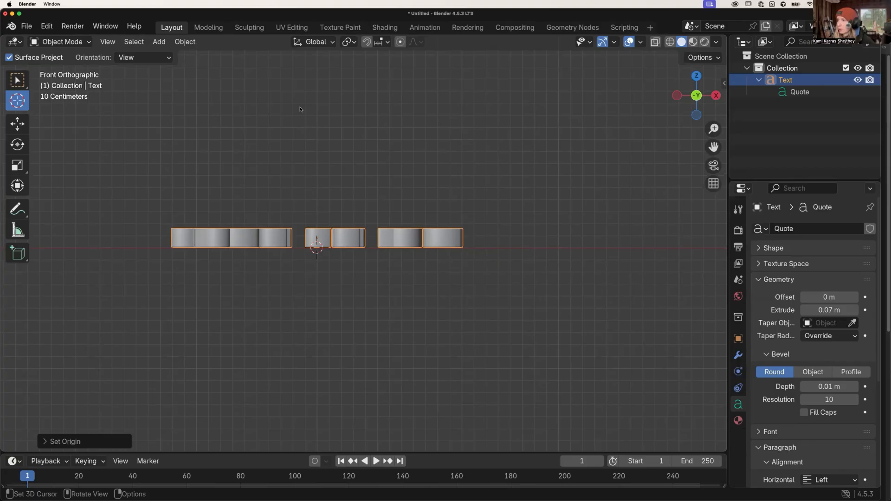
- Switch the viewport to Material Preview shading and return to the Select Box tool with the text selected
middle_drag(397, 155, 398, 190)
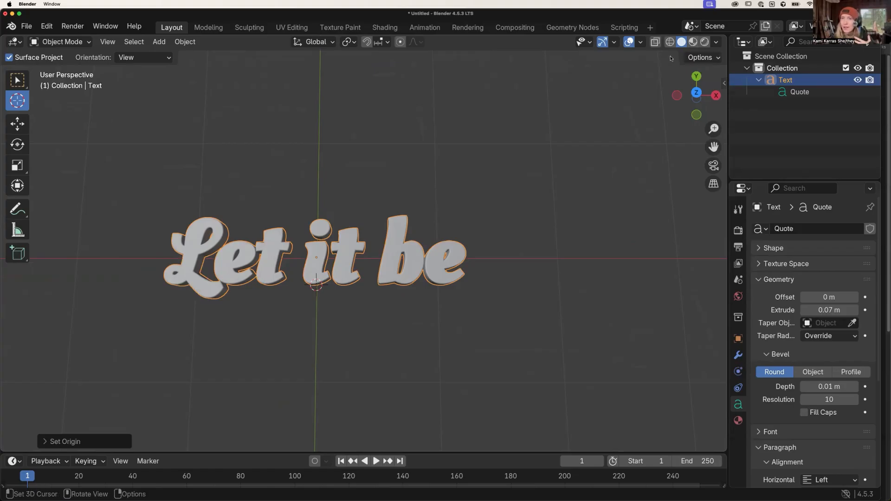
click(694, 42)
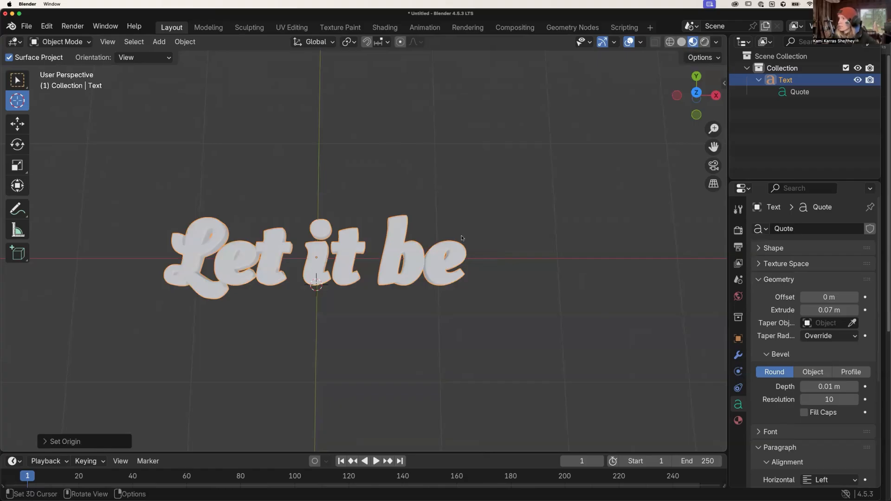
middle_drag(455, 292, 478, 259)
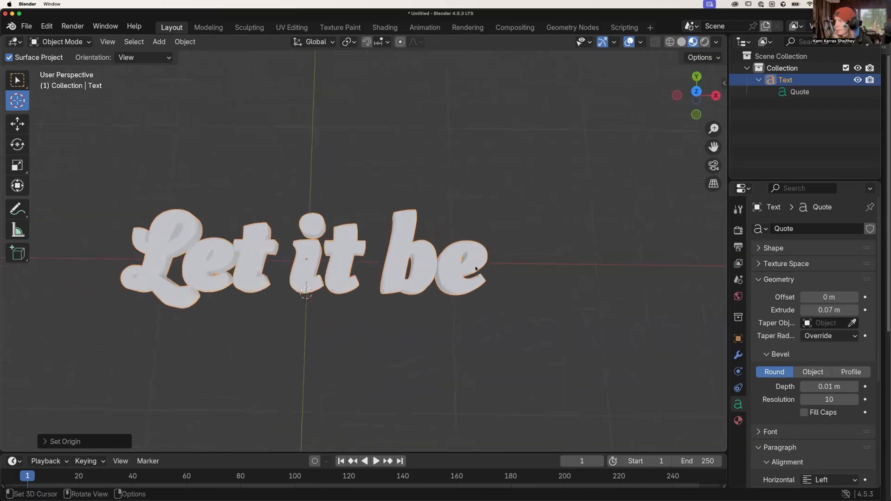
click(16, 82)
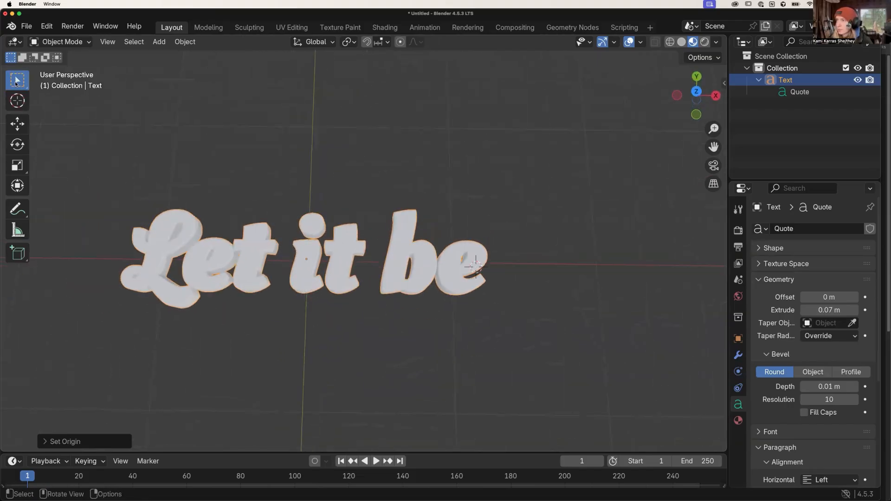
click(341, 257)
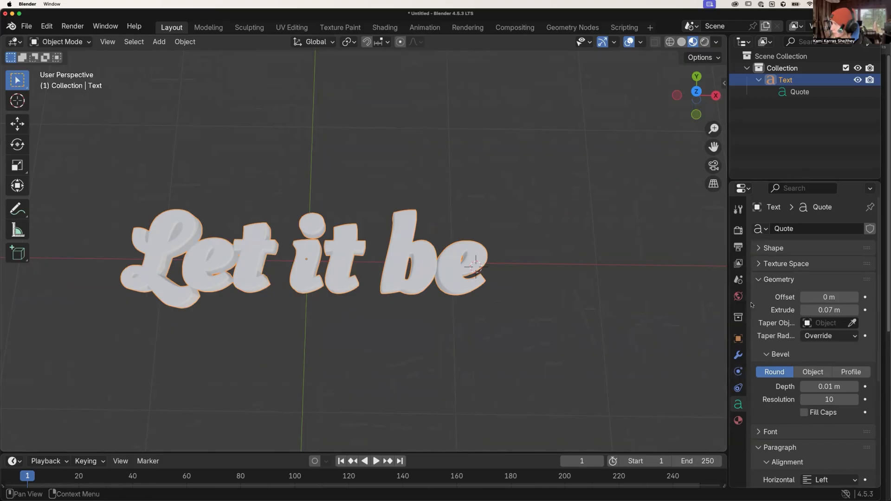
- Create a new material for the text and name it "QuoteMaterial"
click(738, 421)
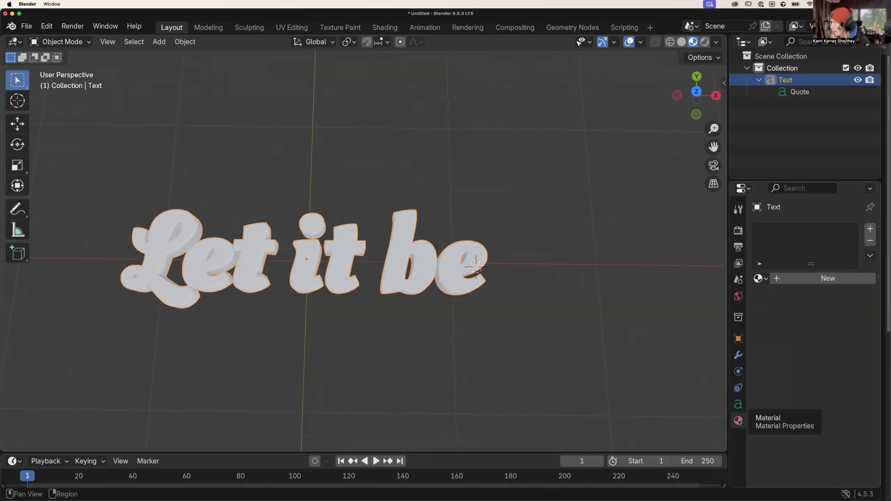
click(786, 282)
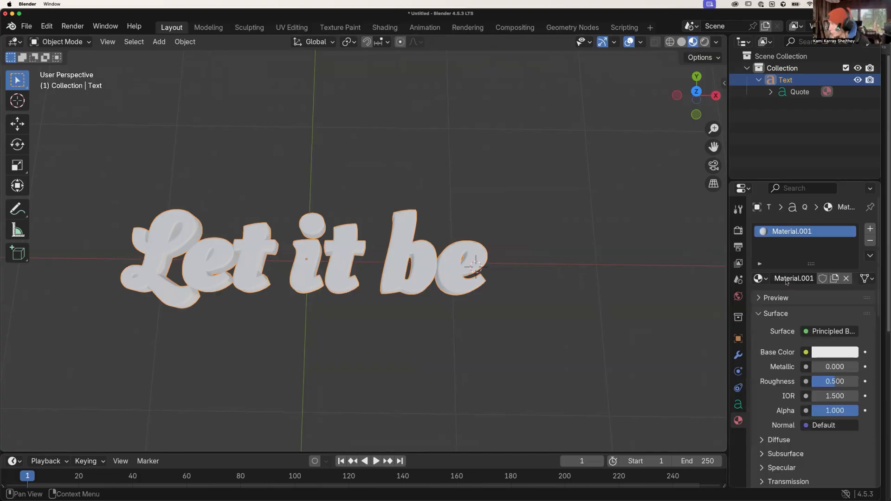
click(790, 277)
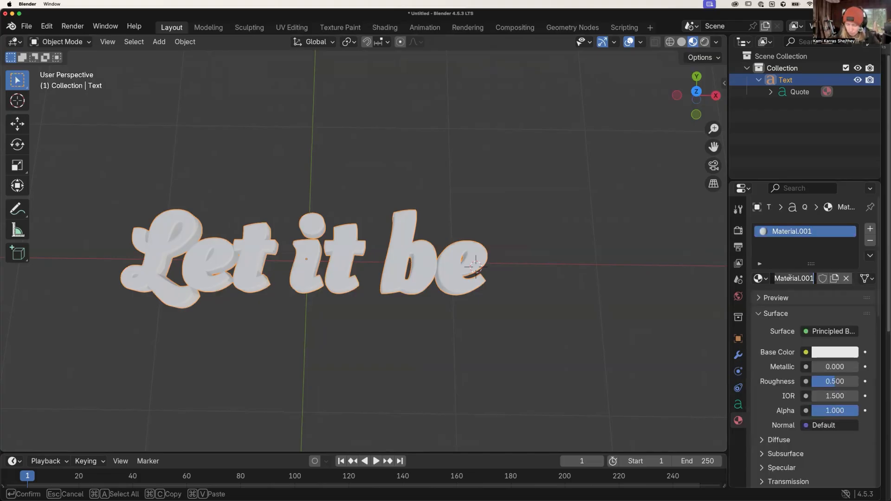
key(super+a)
text(Quote)
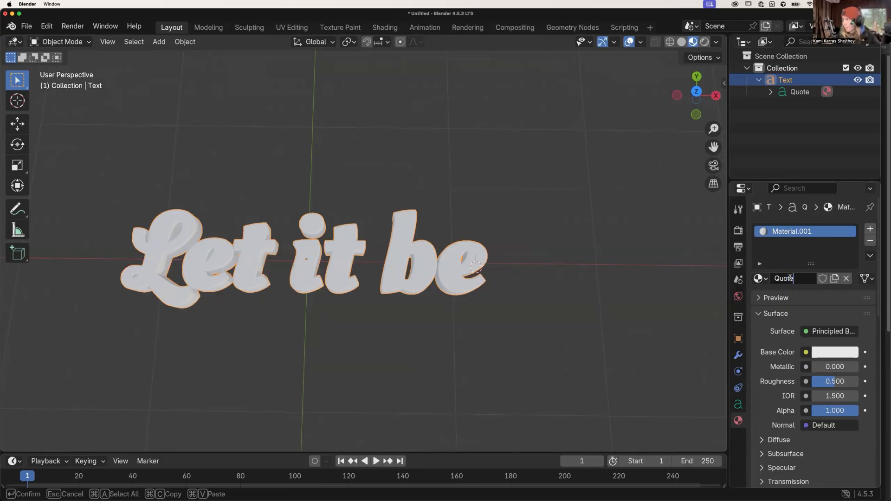
text(Material)
key(Return)
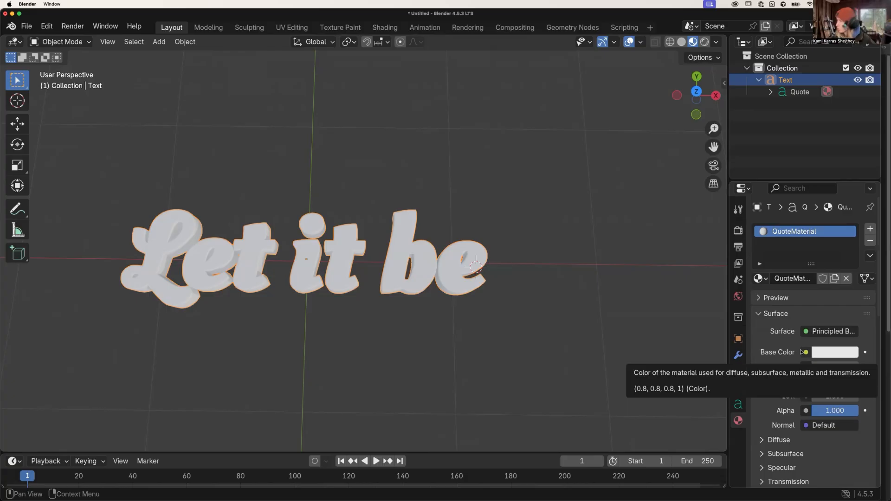
- Set the Base Color of QuoteMaterial to a saturated blue
click(830, 355)
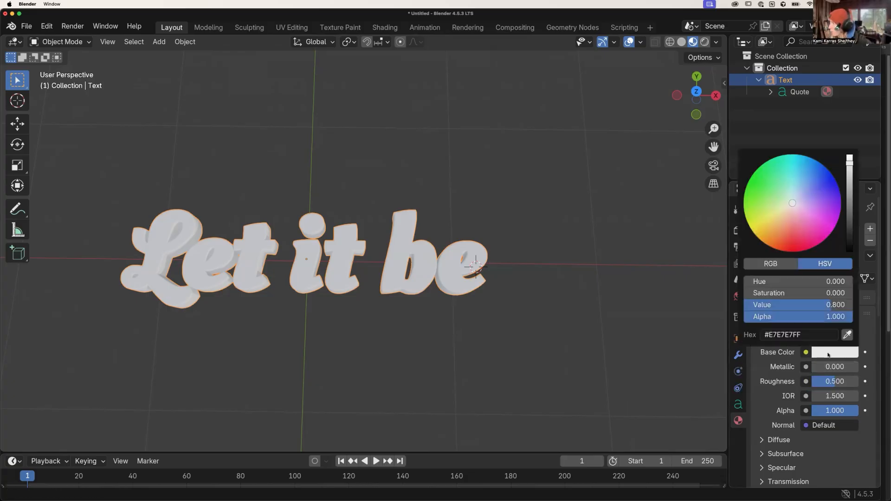
click(822, 355)
click(818, 350)
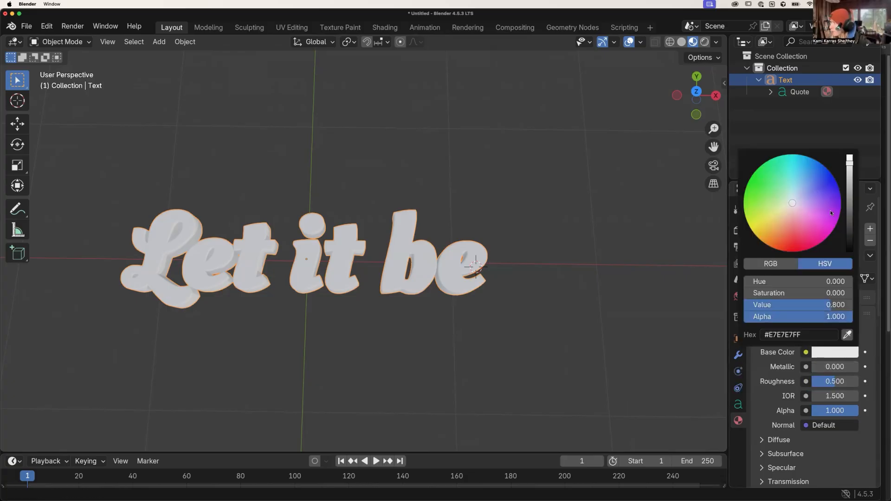
drag(803, 186, 820, 175)
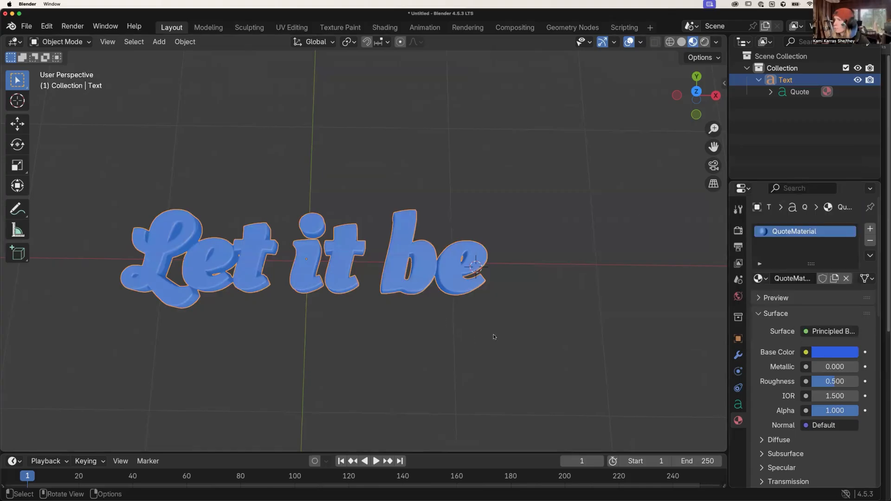
- Set the Metallic value of QuoteMaterial to 0.787
middle_drag(482, 325, 467, 313)
scroll(780, 360, down, 3)
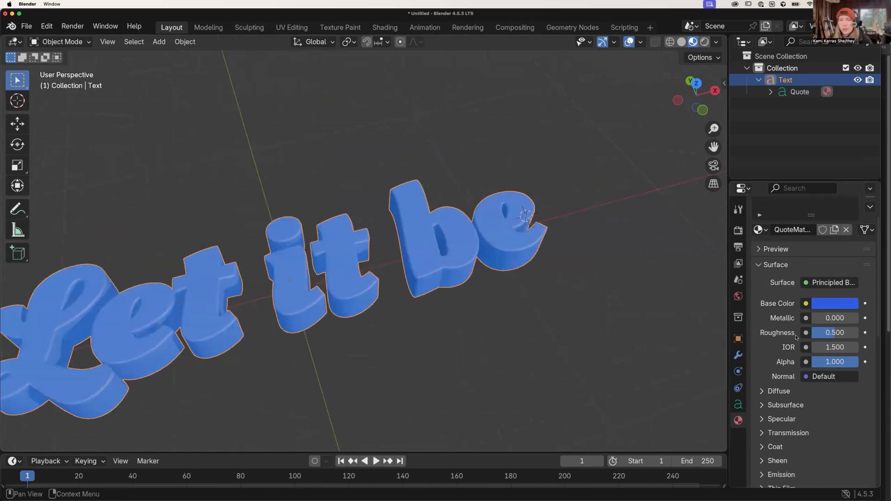
middle_drag(618, 361, 602, 326)
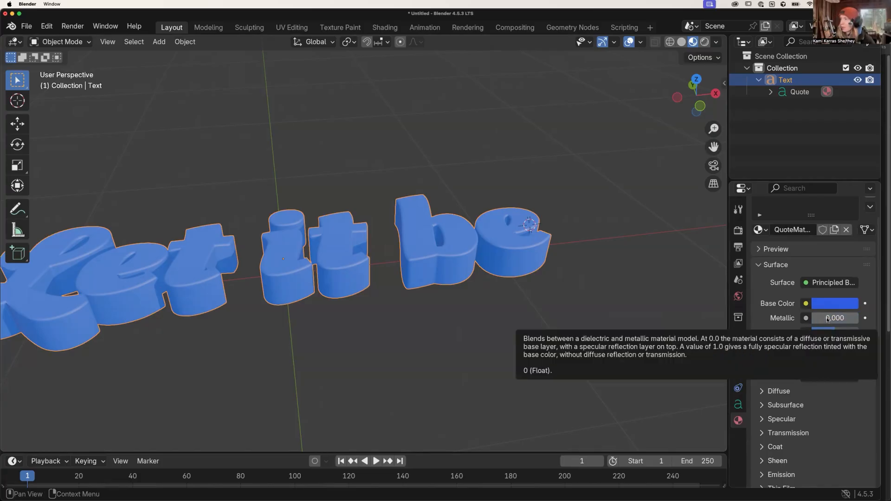
drag(827, 320, 864, 319)
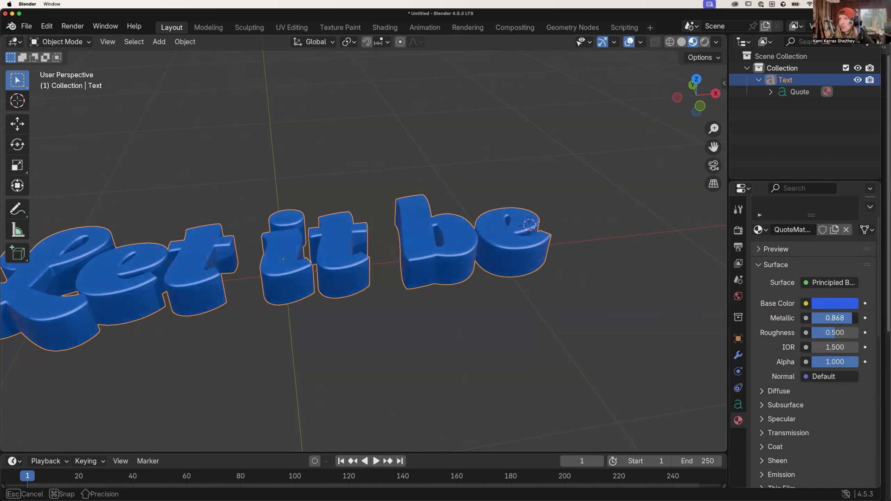
drag(864, 320, 862, 319)
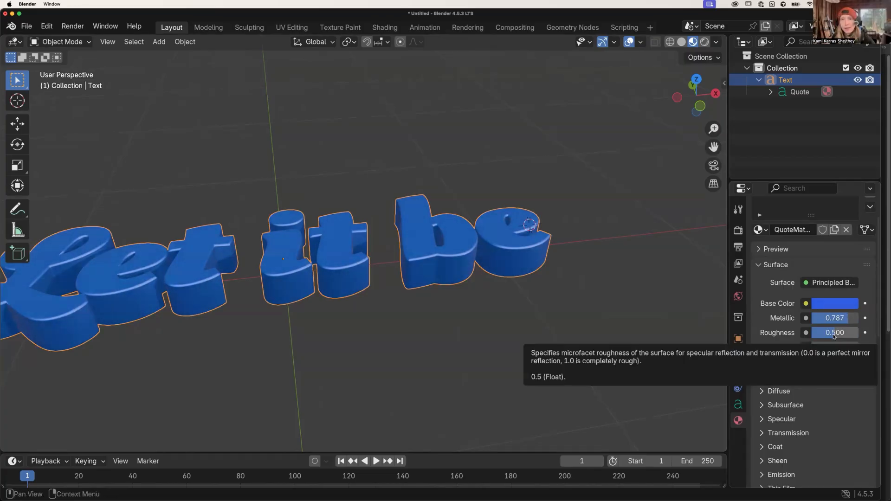
- Lower the Roughness of QuoteMaterial to 0.096 and check the reflections on the letters from several angles
drag(834, 334, 833, 334)
middle_drag(616, 327, 383, 340)
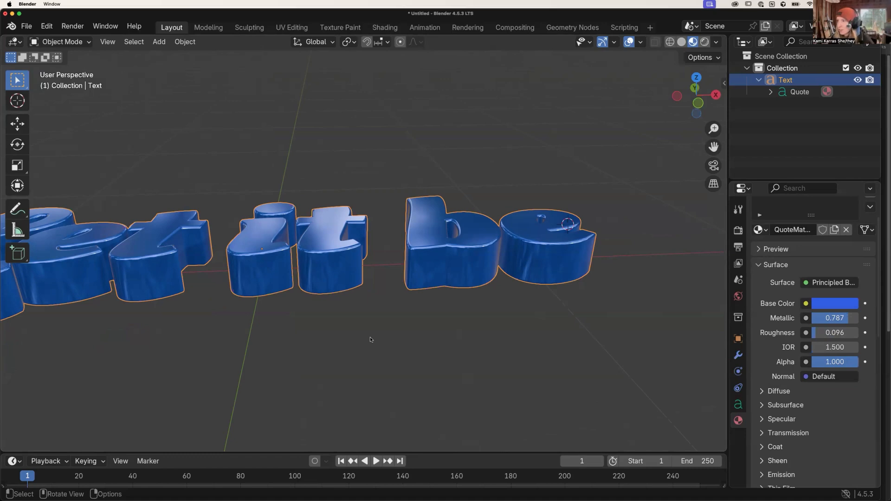
scroll(330, 322, up, 4)
middle_drag(330, 321, 327, 366)
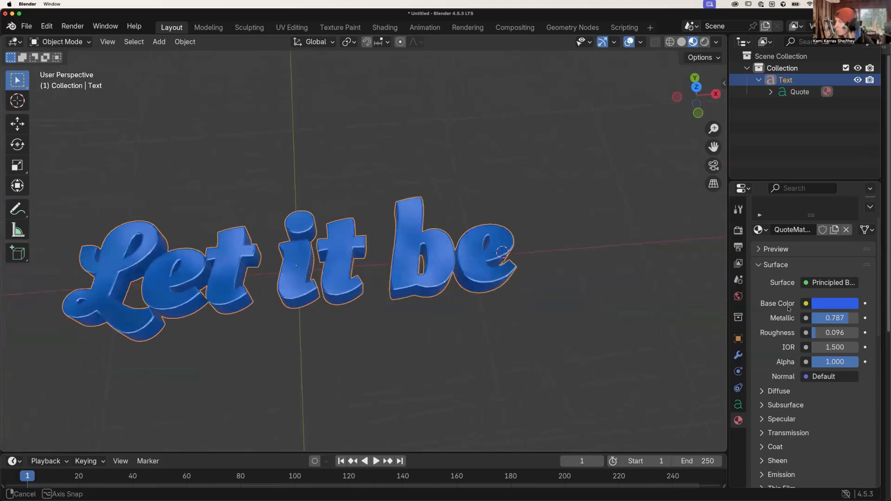
- Raise the Roughness of QuoteMaterial to 0.221 and check the letters from several angles
drag(819, 332, 825, 332)
middle_drag(452, 322, 417, 278)
middle_drag(596, 319, 599, 317)
middle_drag(510, 304, 442, 325)
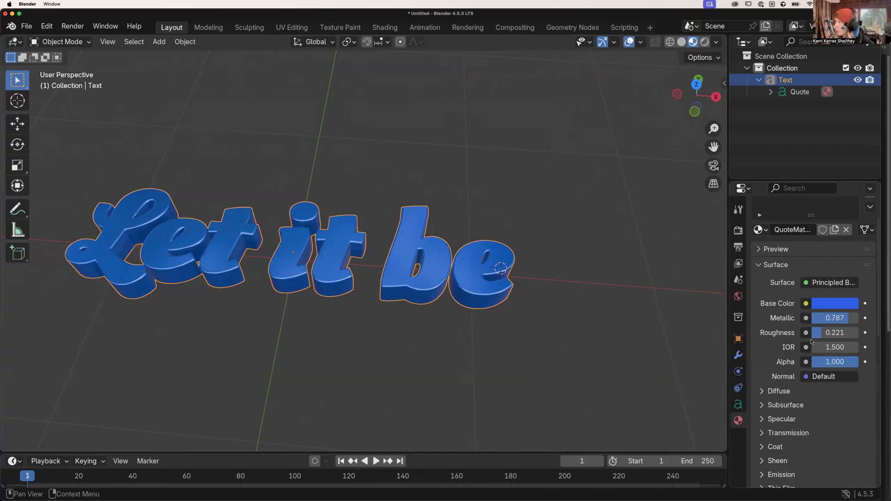
- Reduce the Alpha of QuoteMaterial to 0.669 to make the letters partly transparent
mouse_move(850, 365)
mouse_down()
mouse_move(833, 365)
mouse_move(844, 364)
mouse_up()
middle_drag(510, 354, 491, 345)
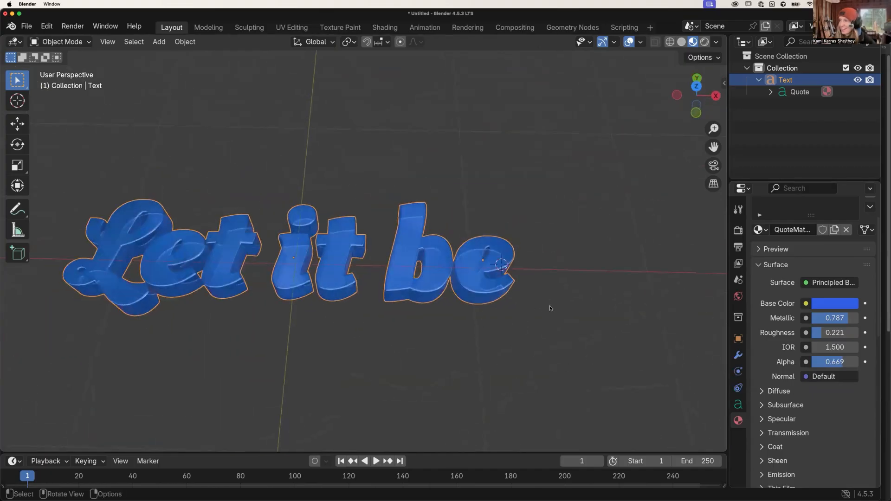
scroll(550, 304, up, 4)
scroll(563, 317, down, 1)
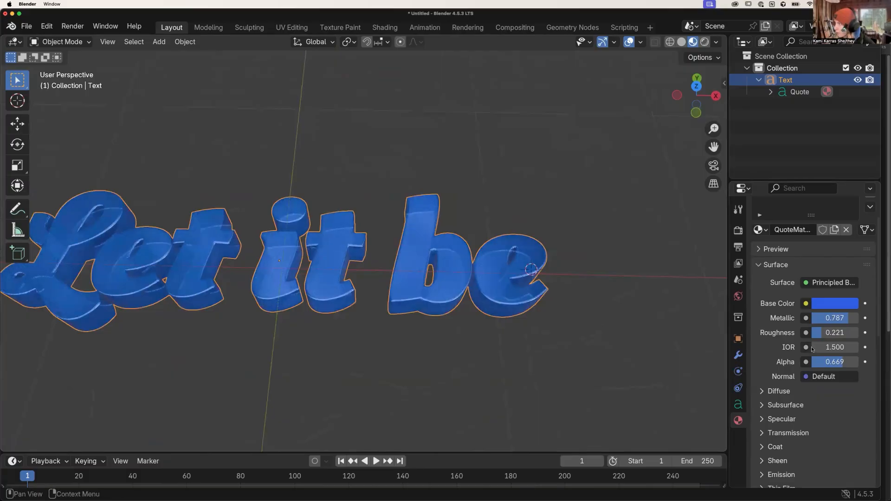
- Try IOR values of 5.6 and 1.0 on QuoteMaterial
drag(835, 347, 856, 347)
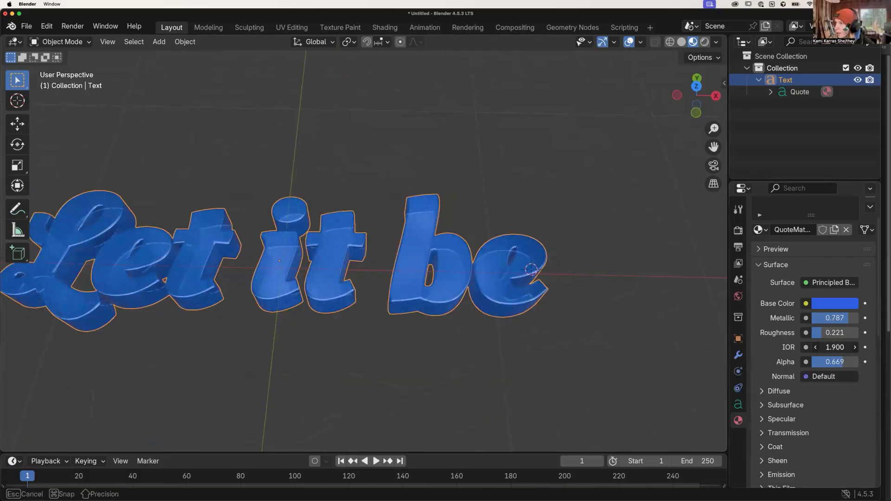
middle_drag(557, 364, 609, 308)
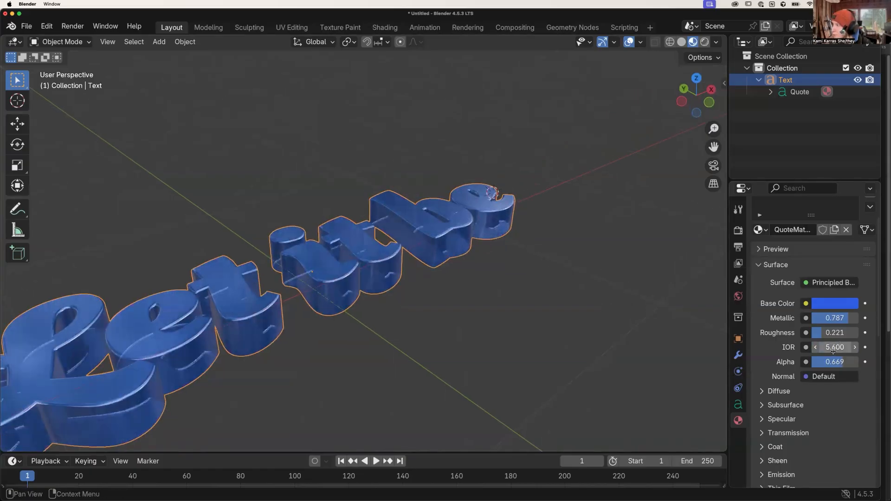
drag(832, 349, 791, 349)
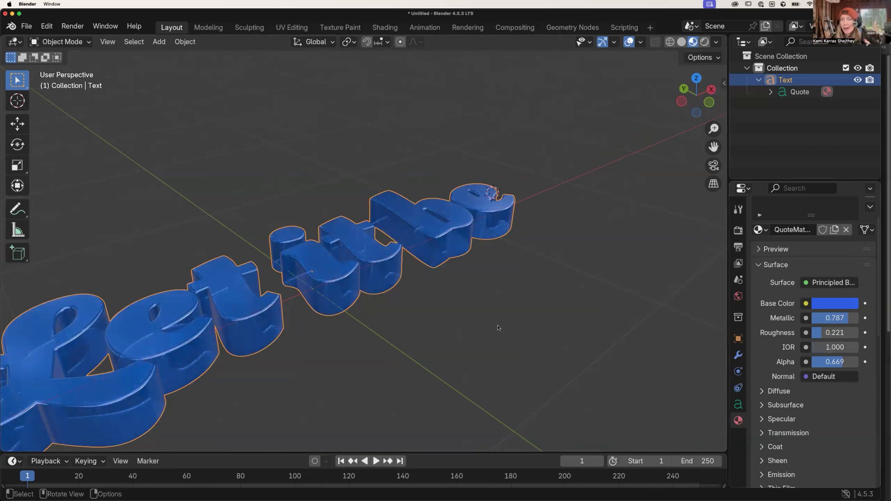
- Set the IOR of QuoteMaterial to 16.6 and its Alpha to 0.772
mouse_move(826, 347)
mouse_down()
mouse_move(887, 347)
mouse_move(863, 347)
mouse_up()
middle_drag(439, 301, 408, 328)
middle_drag(385, 276, 364, 312)
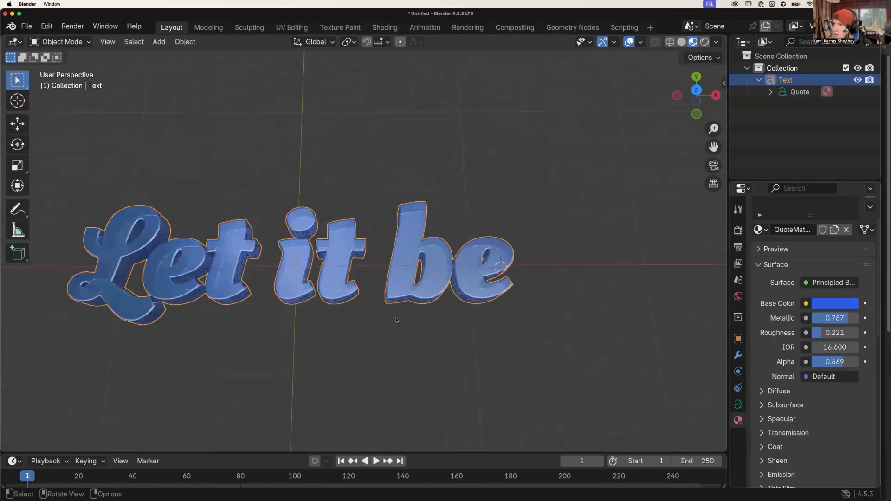
scroll(397, 320, up, 2)
drag(844, 362, 849, 362)
middle_drag(432, 358, 460, 292)
- Change the Base Color of QuoteMaterial to the lighter blue #1E7EE7FF
click(813, 305)
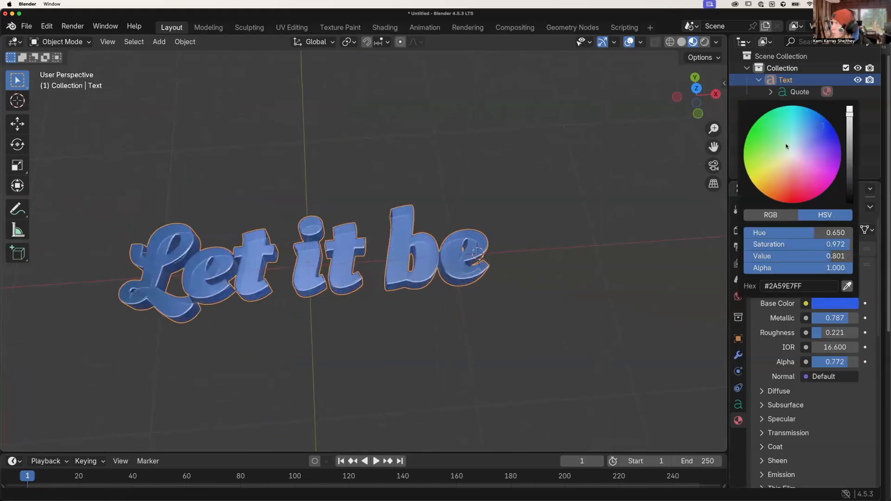
drag(814, 128, 814, 120)
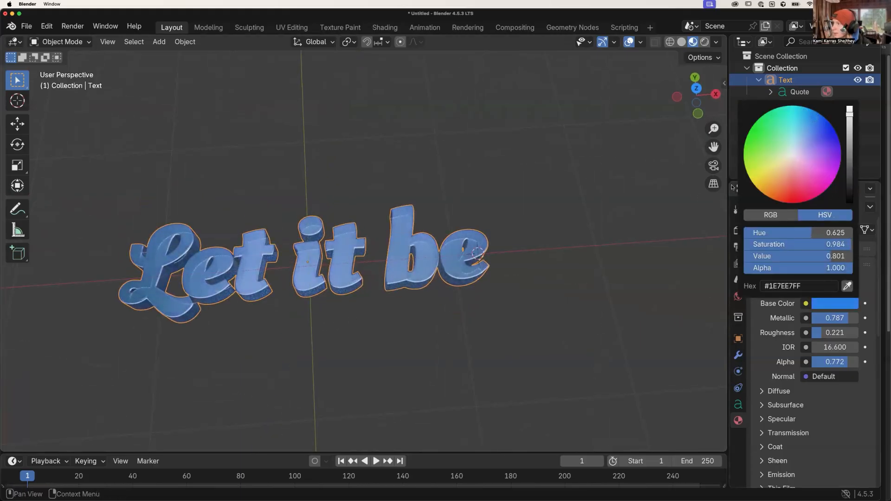
middle_drag(599, 296, 534, 278)
- Set the Roughness of QuoteMaterial to 0.265 and inspect the text from the top and at a low angle
drag(835, 332, 845, 332)
mouse_move(544, 375)
middle_down()
mouse_move(543, 304)
mouse_move(547, 360)
middle_up()
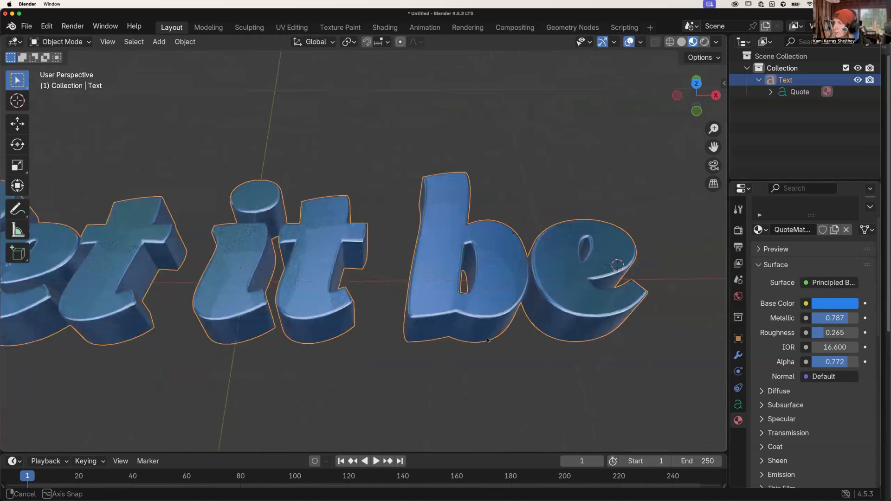
scroll(487, 340, down, 4)
click(695, 87)
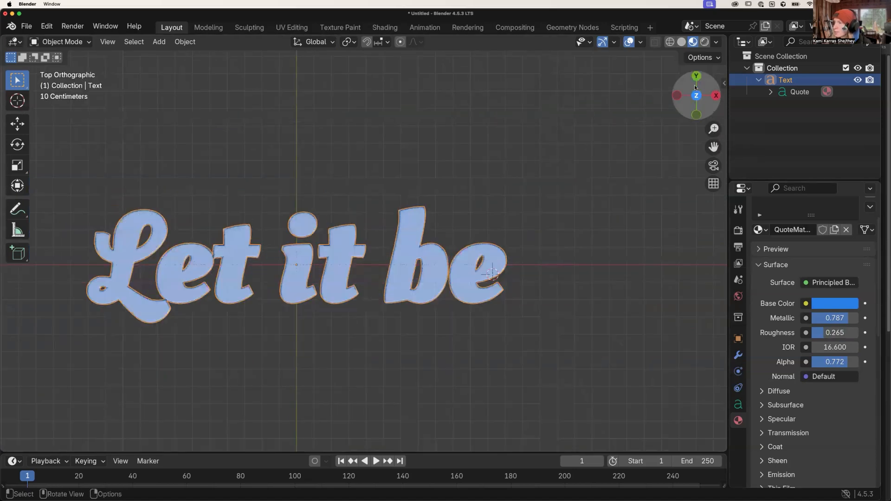
scroll(599, 275, down, 1)
middle_drag(522, 310, 568, 240)
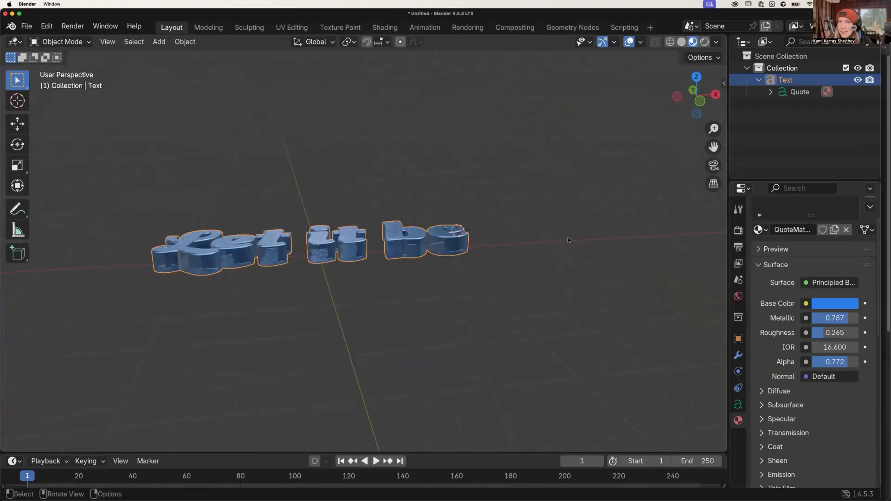
scroll(473, 232, up, 1)
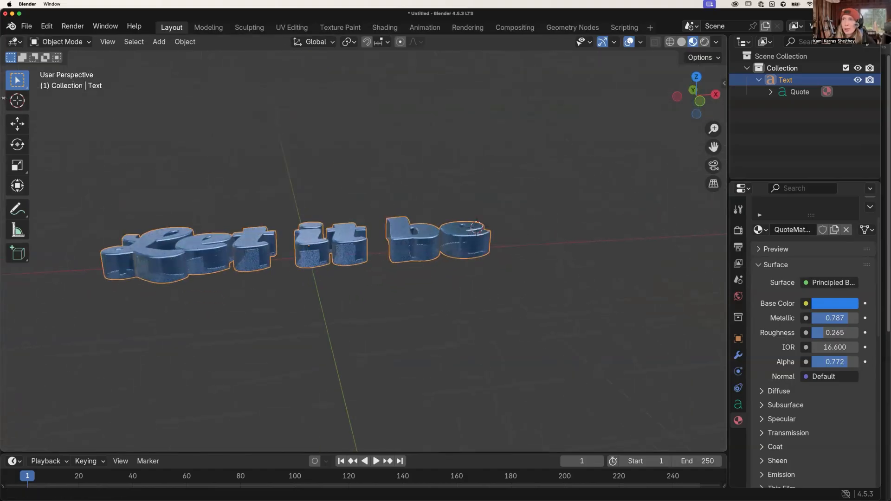
- Start a glTF 2.0 export in glTF Binary format and name the file Let-it-be-quote.glb
click(29, 27)
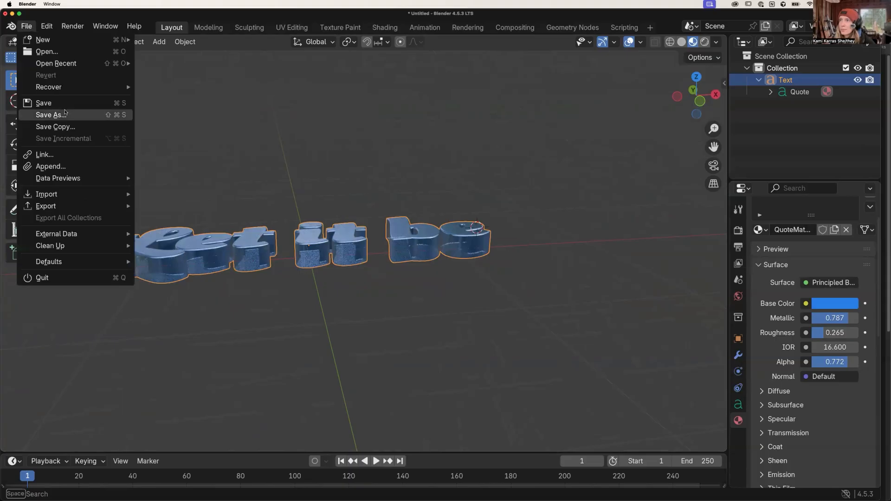
mouse_move(47, 206)
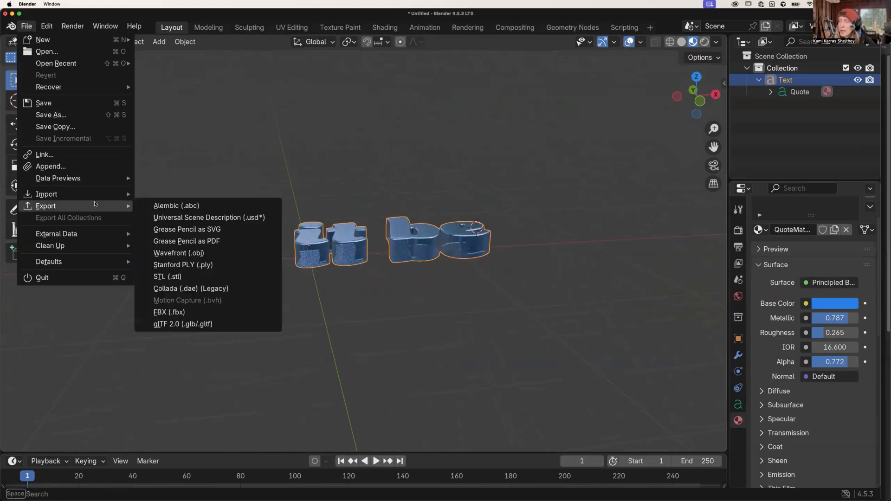
click(184, 324)
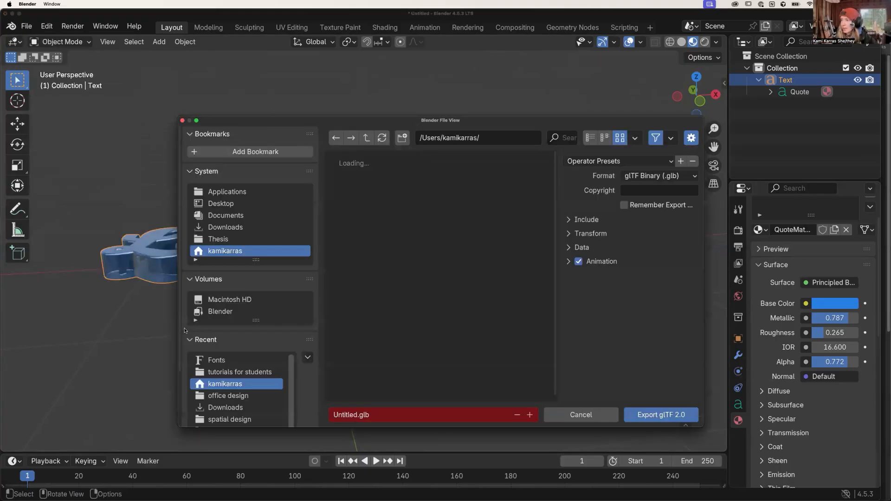
click(356, 416)
click(358, 415)
drag(357, 415, 317, 406)
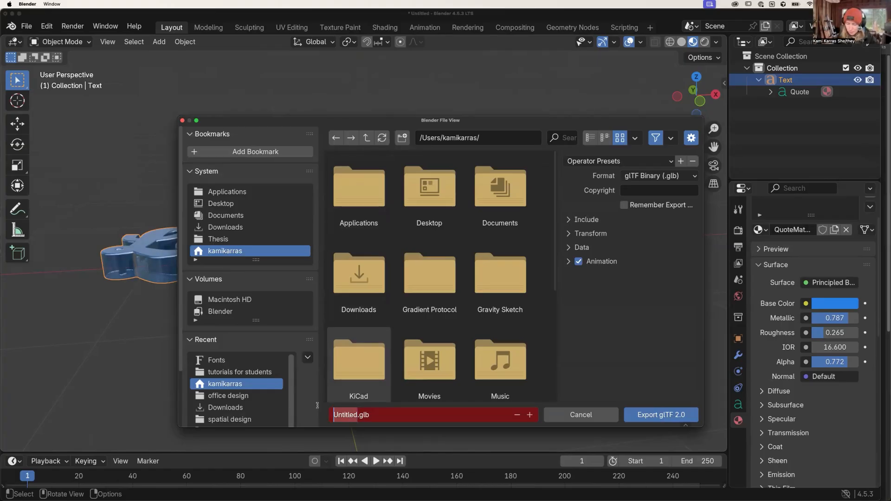
key(BackSpace)
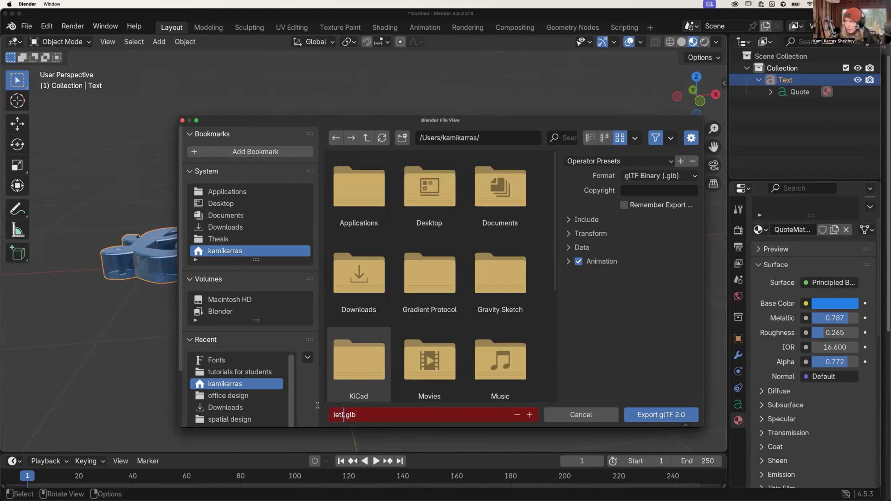
text(Let0)
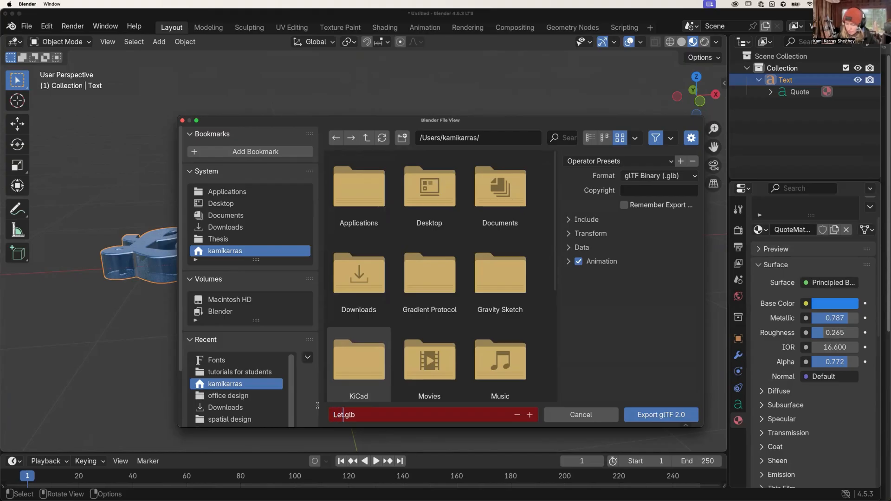
key(BackSpace)
text(-t)
text(t-be)
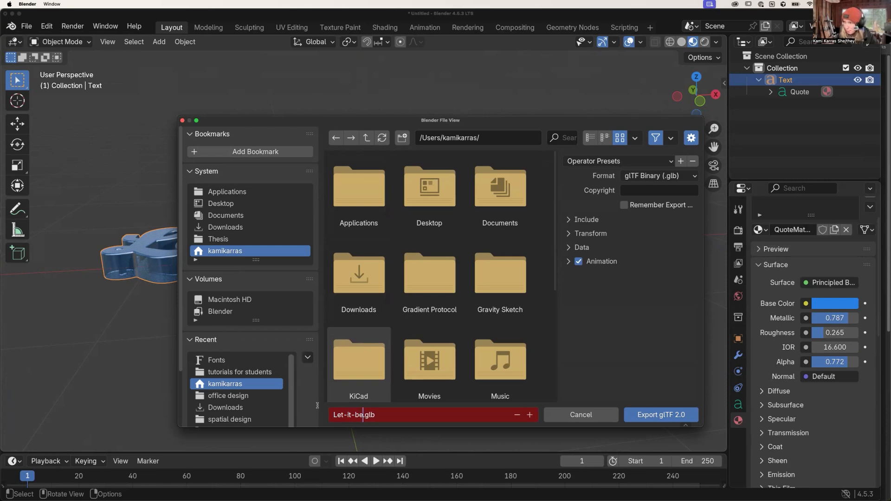
text(-quote)
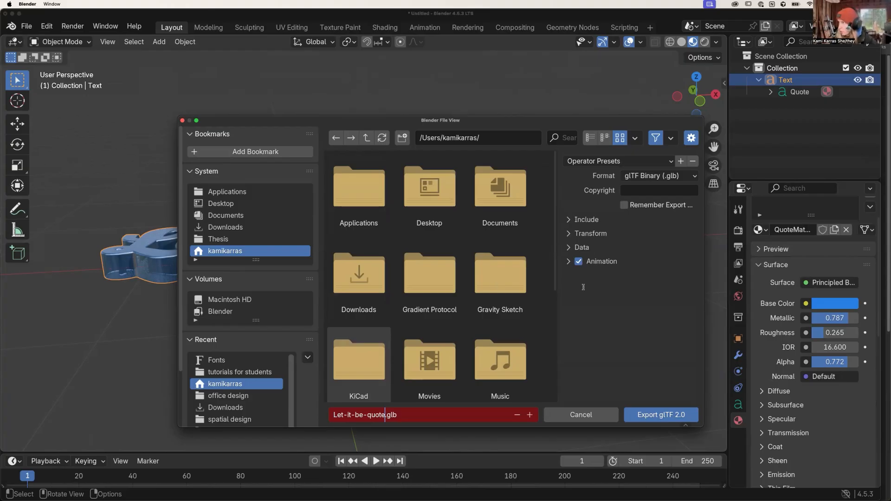
- Exclude animation from the glTF export and write the file
click(578, 262)
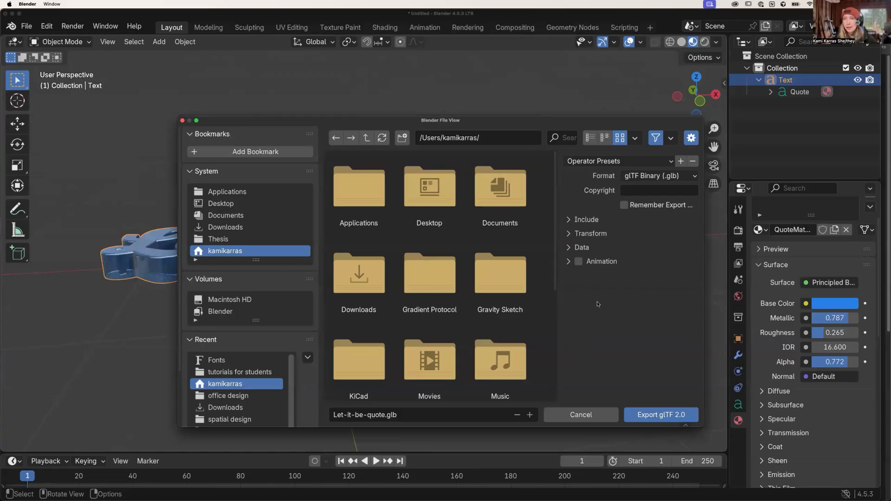
click(662, 415)
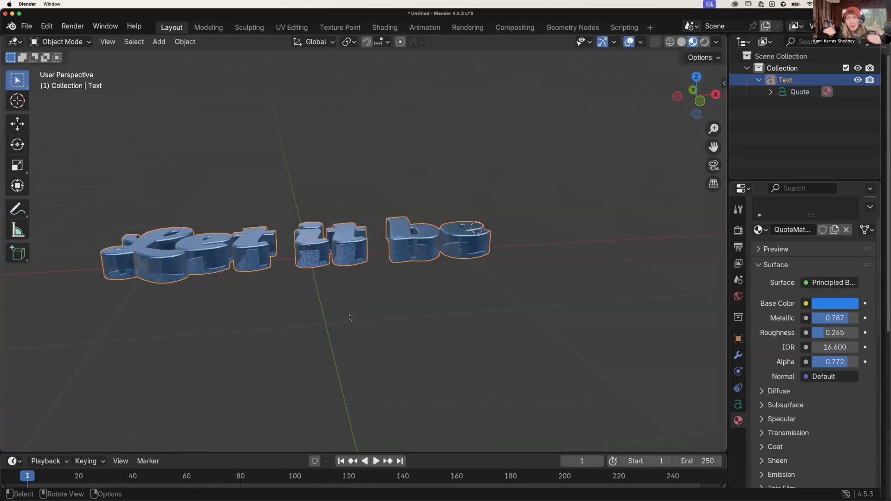
- Switch to Chrome and bring up the 3d-text project in 8th Wall Studio
key(ctrl)
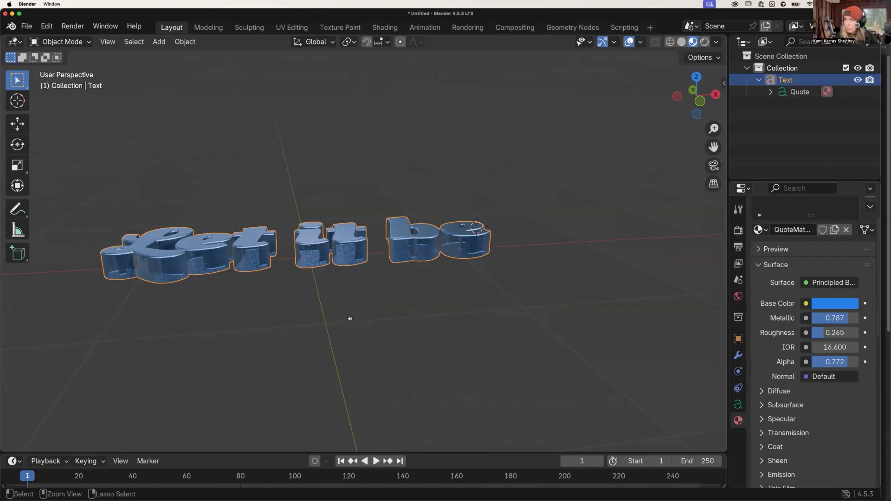
key(super+Tab)
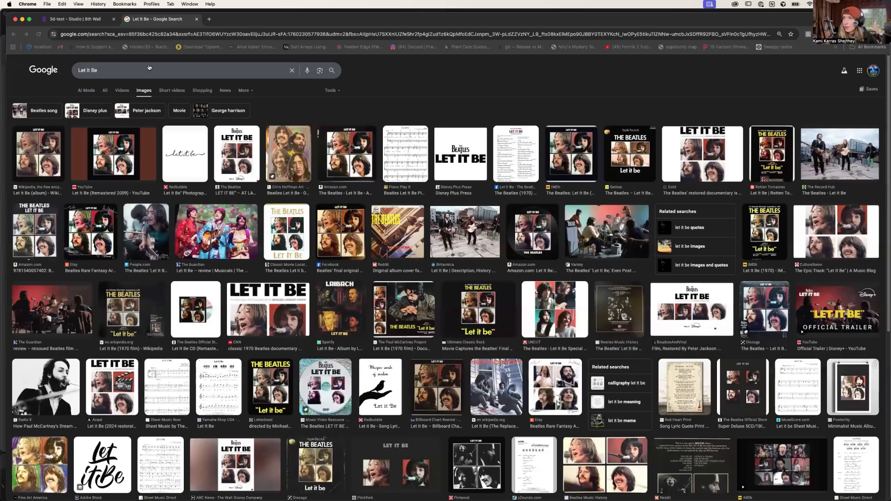
key(ctrl+shift+Tab)
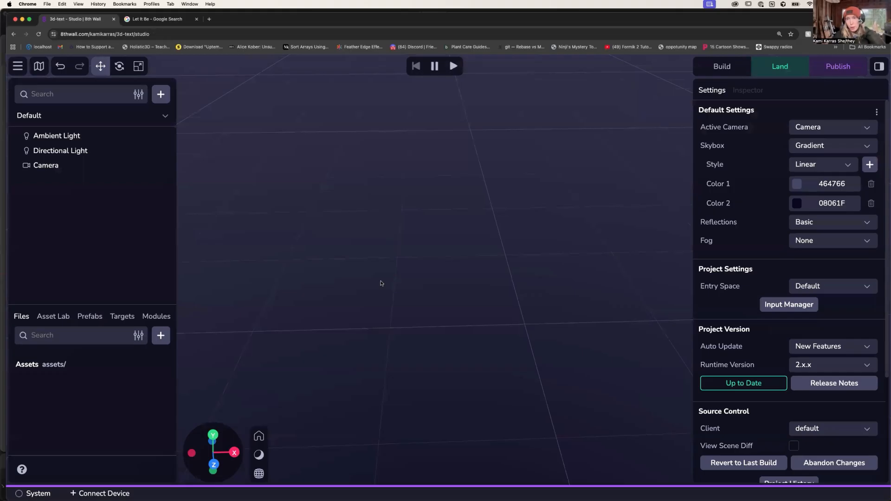
- Upload Let-it-be-quote.glb from the home folder to the project's assets and add the model to the scene hierarchy
click(161, 336)
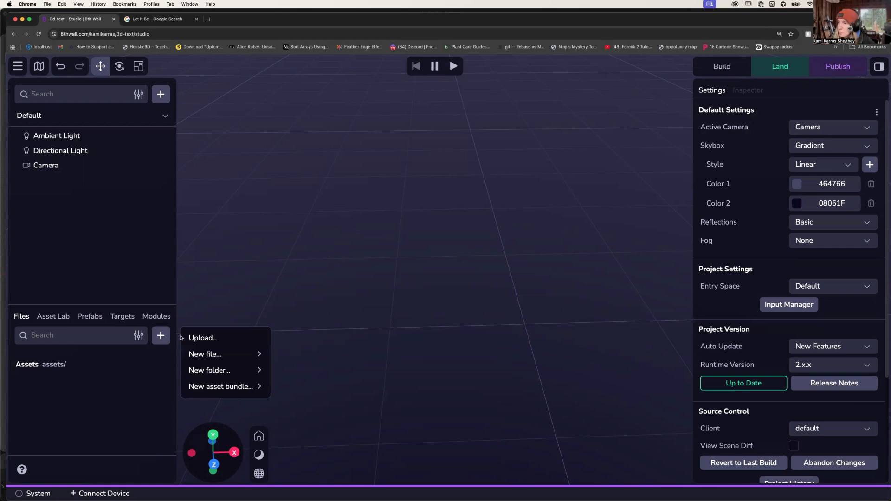
click(207, 338)
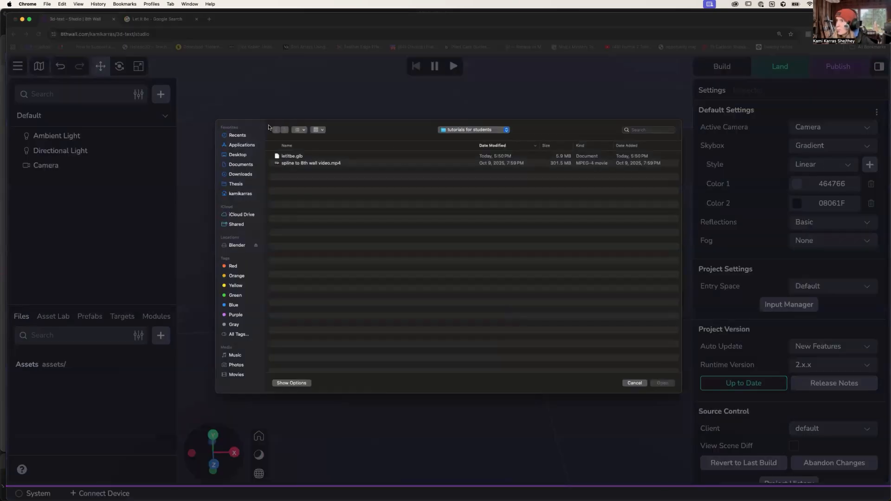
click(240, 195)
click(332, 157)
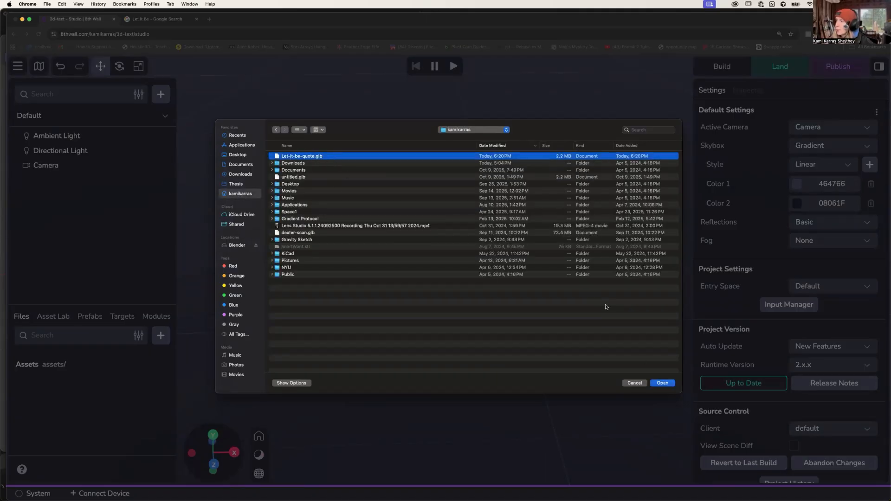
click(660, 383)
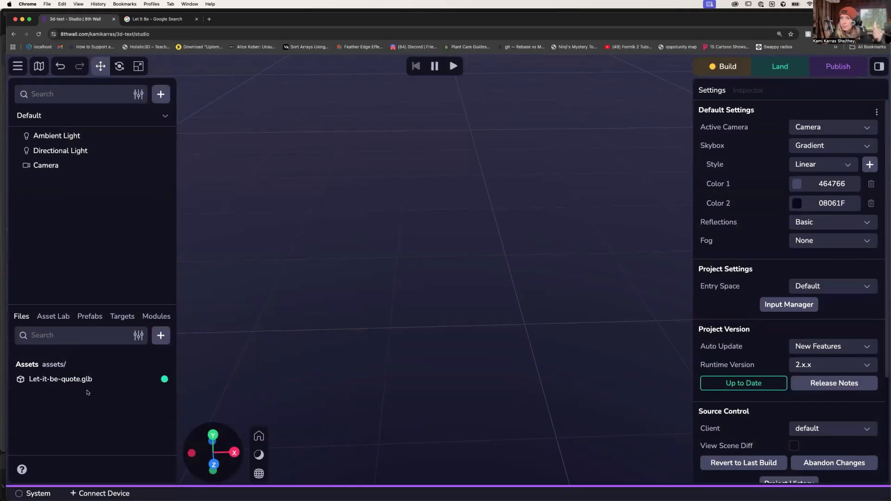
drag(74, 385, 72, 205)
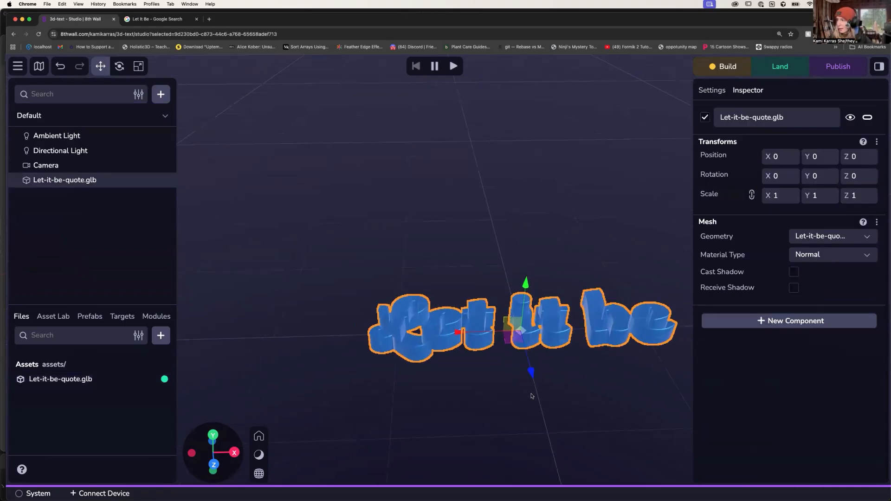
- Examine the surfaces and edges of the imported quote up close and from above
click(558, 388)
right_drag(558, 388, 460, 321)
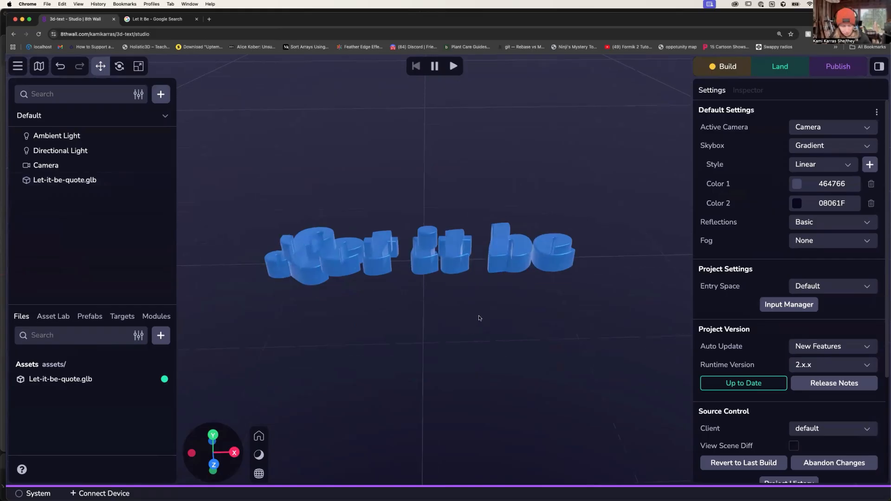
mouse_move(475, 296)
mouse_down()
mouse_move(476, 340)
mouse_move(450, 334)
mouse_move(453, 301)
mouse_move(465, 311)
mouse_up()
scroll(465, 311, up, 10)
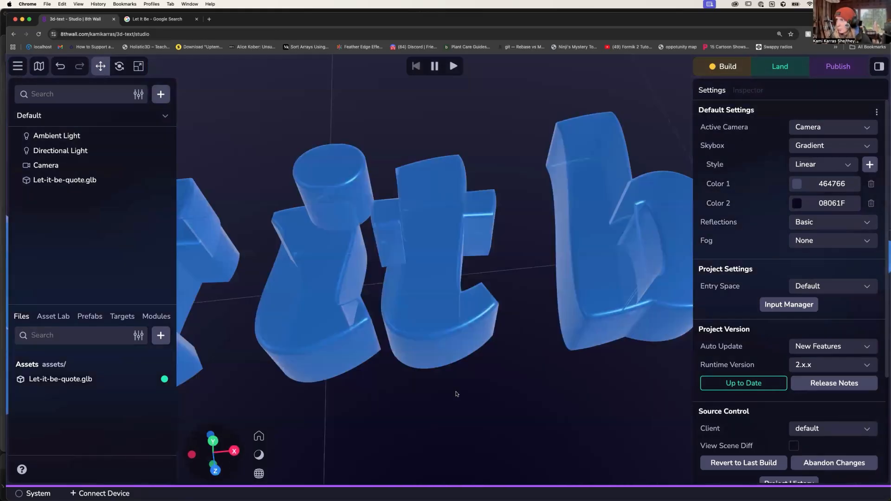
drag(456, 394, 466, 352)
scroll(454, 373, down, 10)
scroll(452, 378, down, 2)
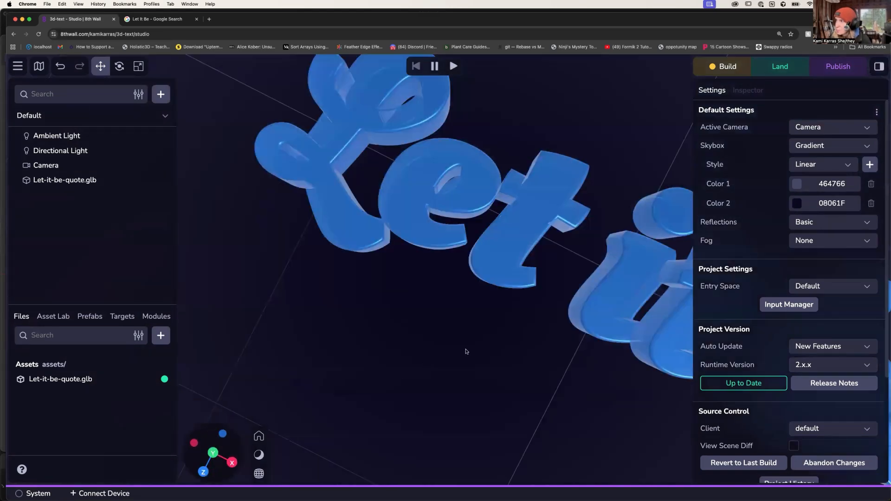
scroll(515, 355, down, 5)
- Scale the Let-it-be-quote.glb model uniformly to 3.7 on X, Y and Z
right_drag(580, 284, 455, 243)
drag(515, 372, 453, 261)
click(452, 260)
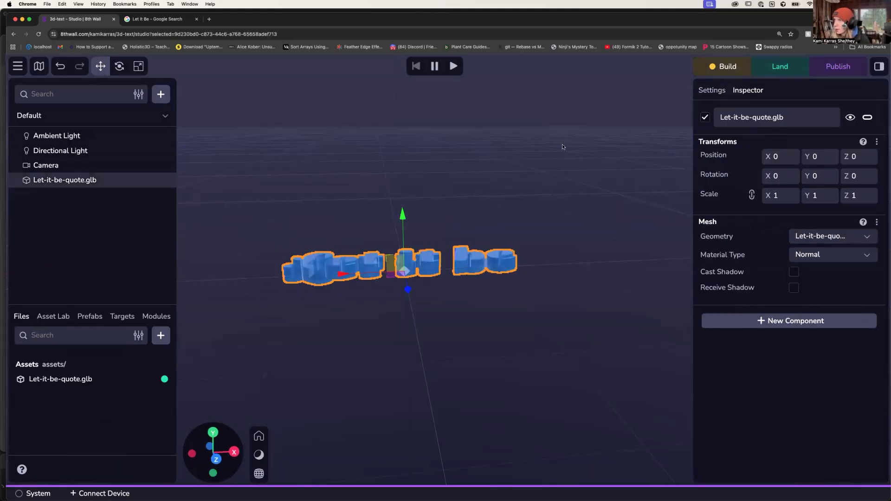
mouse_move(767, 195)
mouse_down()
mouse_move(817, 195)
mouse_move(762, 198)
mouse_up()
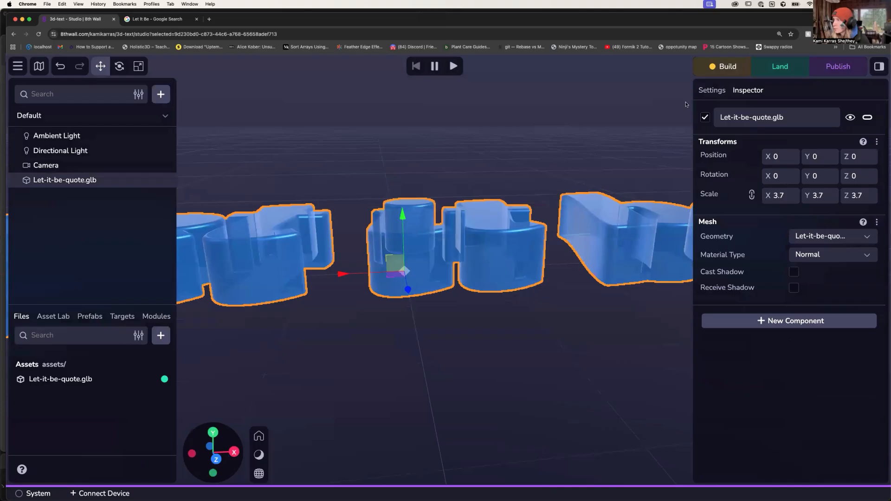
- Examine the enlarged quote from above in relation to the camera and directional light, with nothing selected
click(216, 460)
mouse_move(448, 304)
right_down()
mouse_move(458, 333)
mouse_move(457, 319)
right_up()
drag(461, 320, 453, 388)
scroll(519, 372, down, 10)
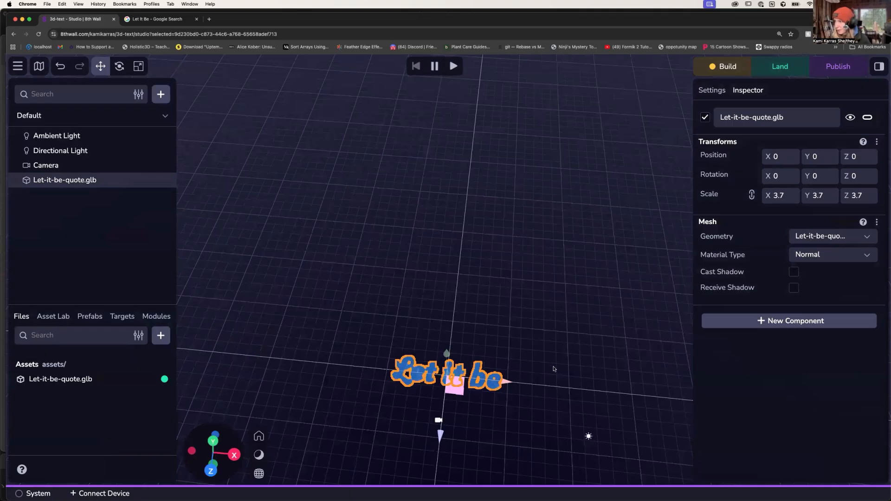
scroll(508, 320, up, 5)
click(366, 320)
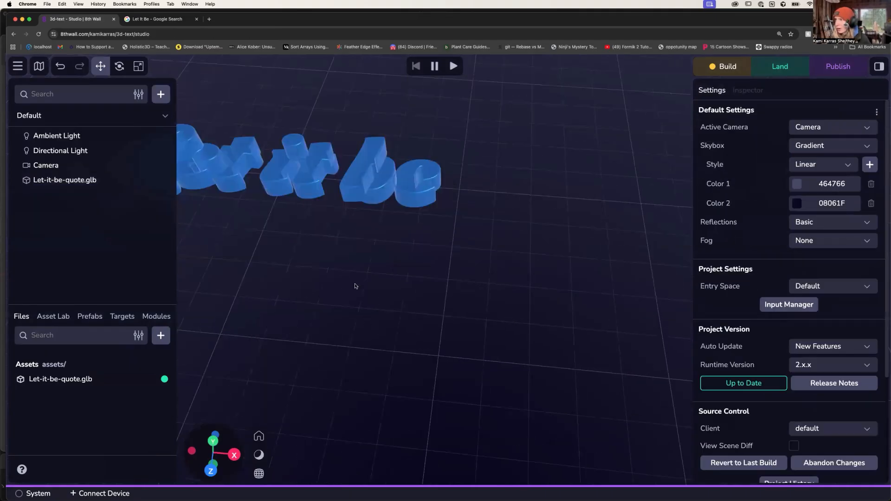
scroll(351, 283, down, 3)
scroll(327, 235, down, 1)
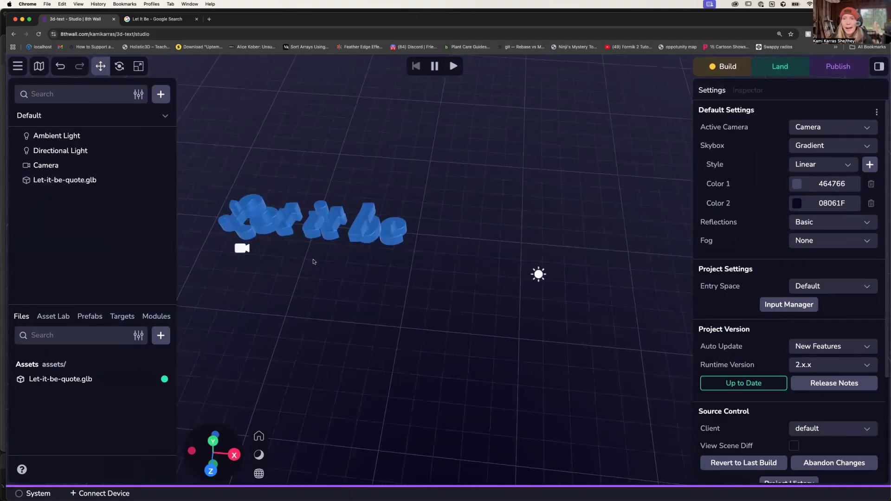